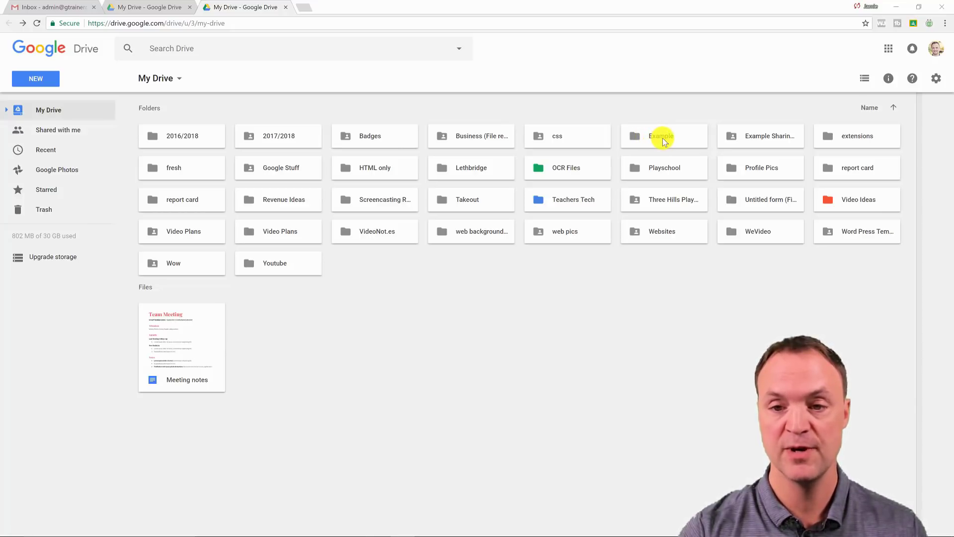
Step: Start sharing the Example folder, adding the admin contact's e-mail with permission to organize, add and edit
{"action": "right_click", "coordinate": [663, 139]}
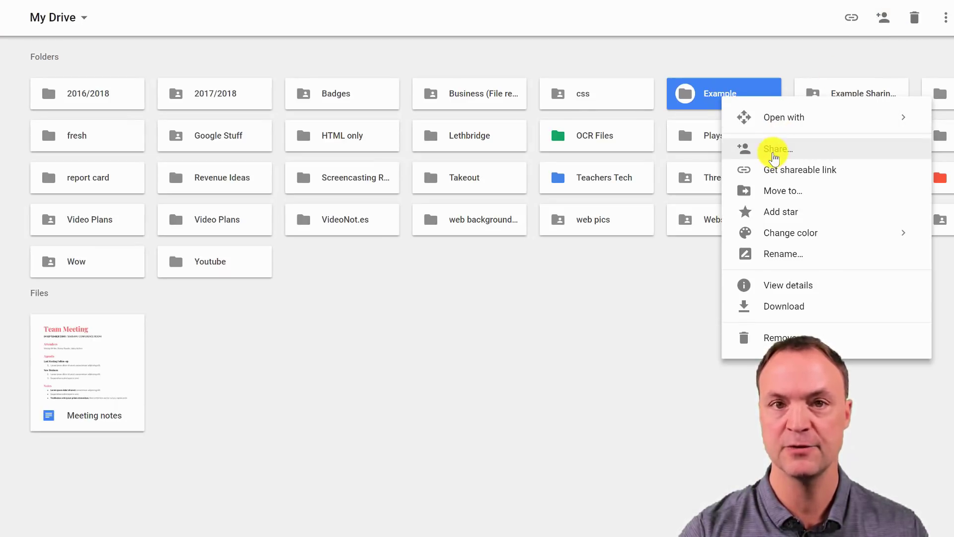
{"action": "left_click", "coordinate": [774, 157]}
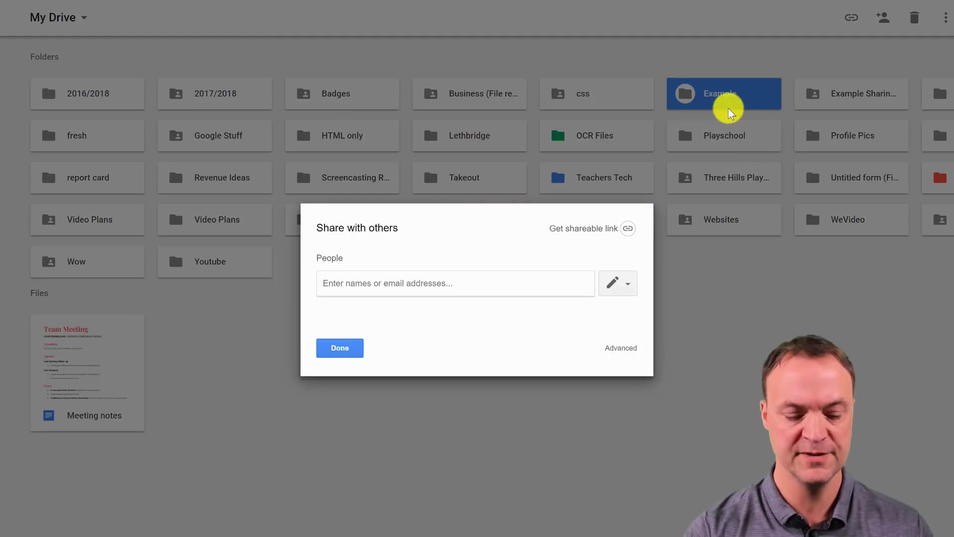
{"action": "type", "text": "admin"}
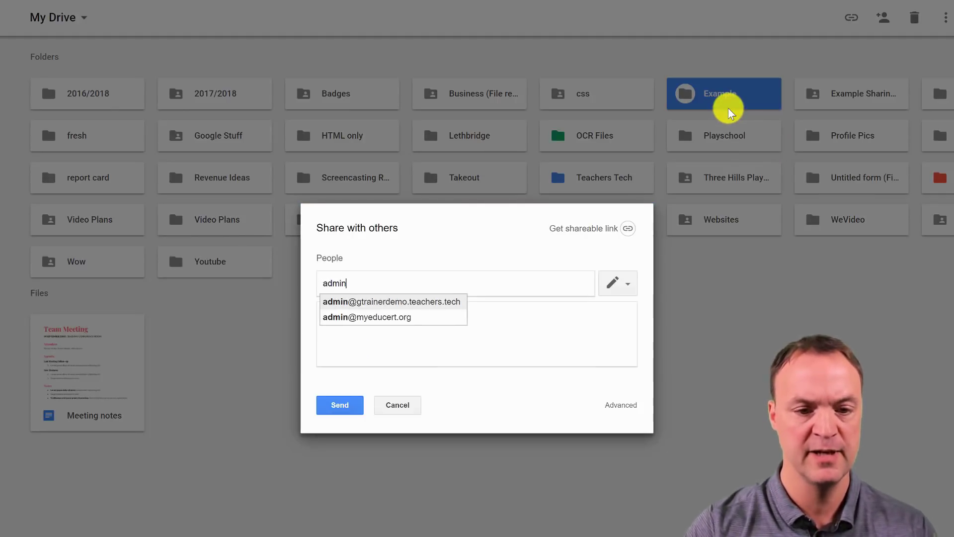
{"action": "left_click", "coordinate": [438, 302]}
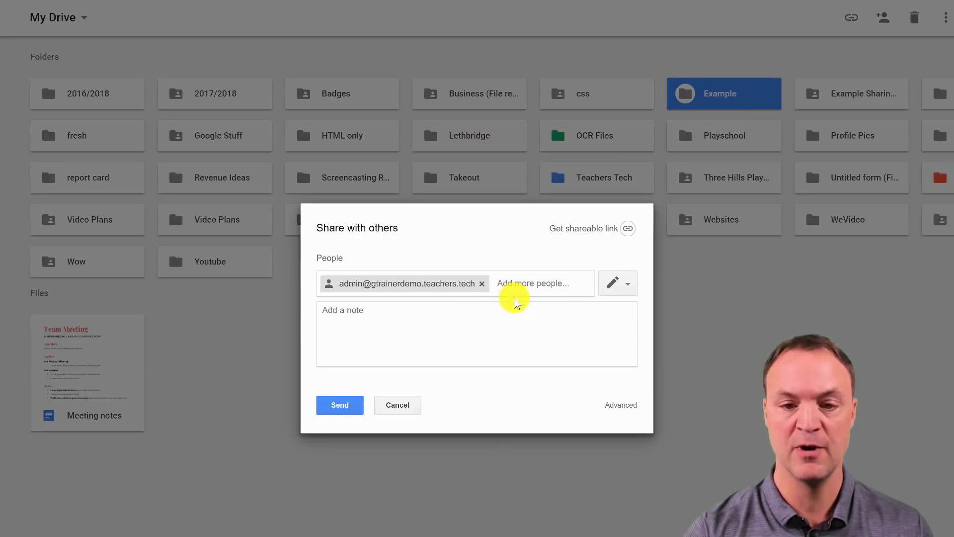
{"action": "left_click", "coordinate": [622, 285]}
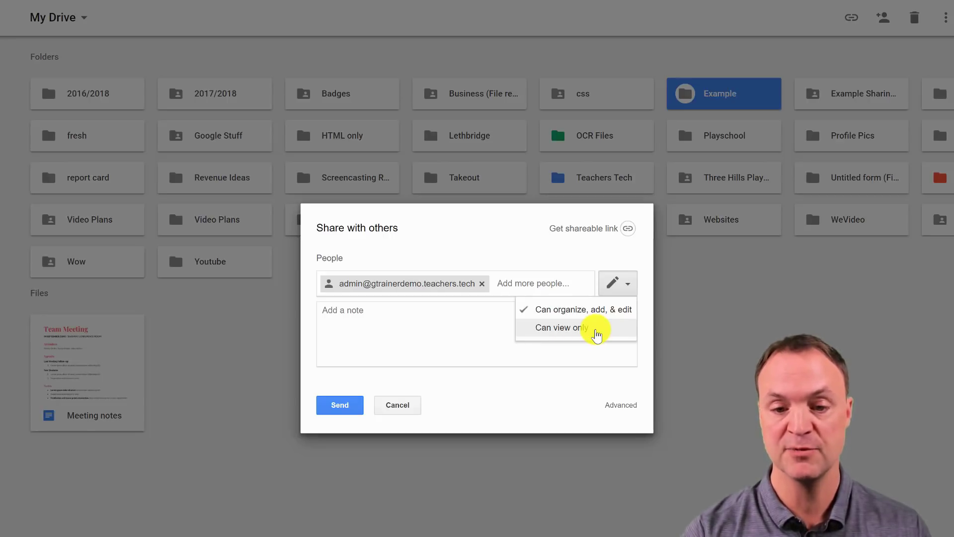
{"action": "left_click", "coordinate": [588, 312]}
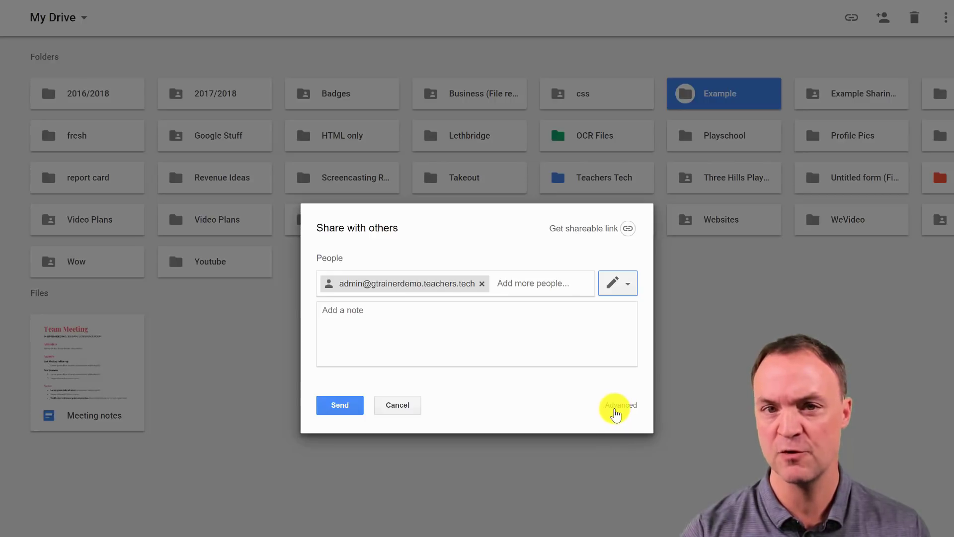
Step: In the folder's advanced sharing settings, set link sharing to Public on the web with view-only access and save it
{"action": "left_click", "coordinate": [622, 406]}
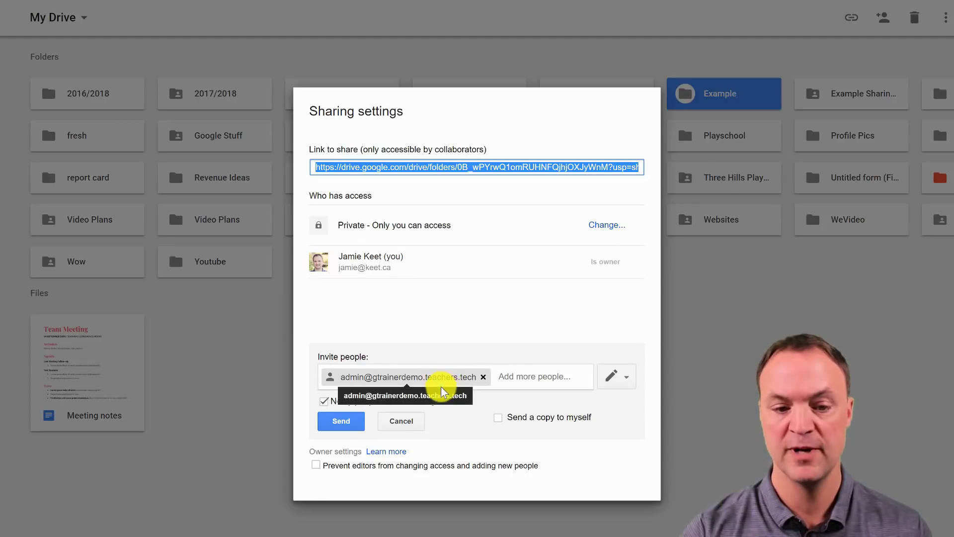
{"action": "left_click", "coordinate": [597, 235]}
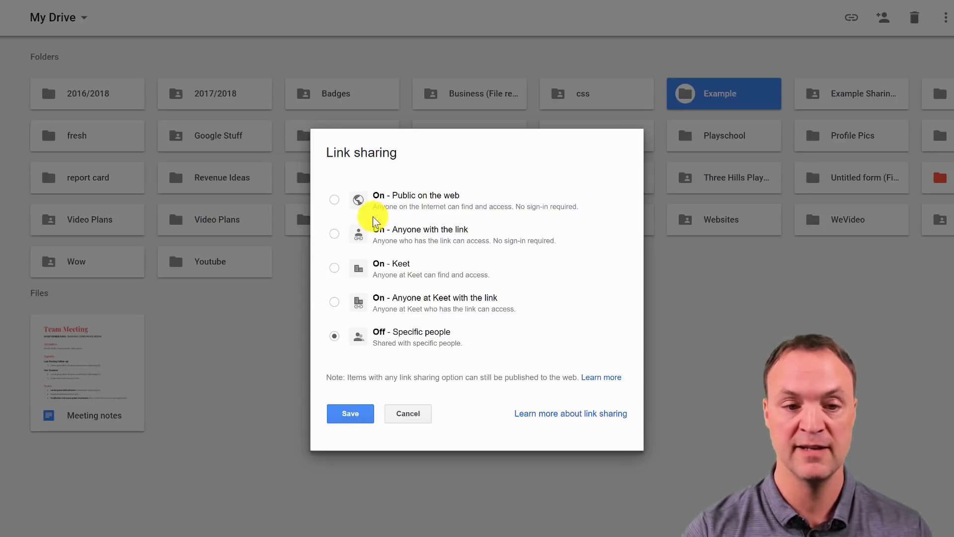
{"action": "left_click", "coordinate": [334, 199]}
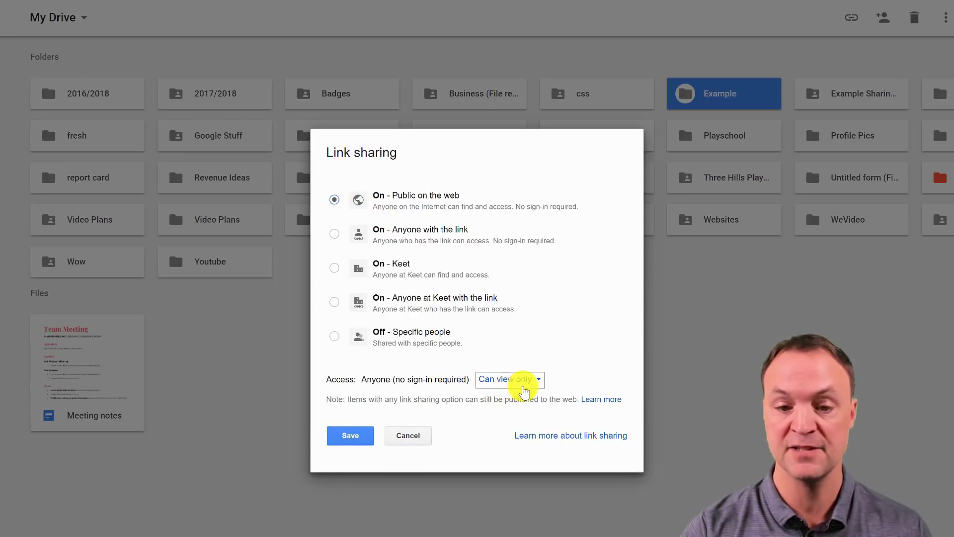
{"action": "left_click", "coordinate": [540, 386]}
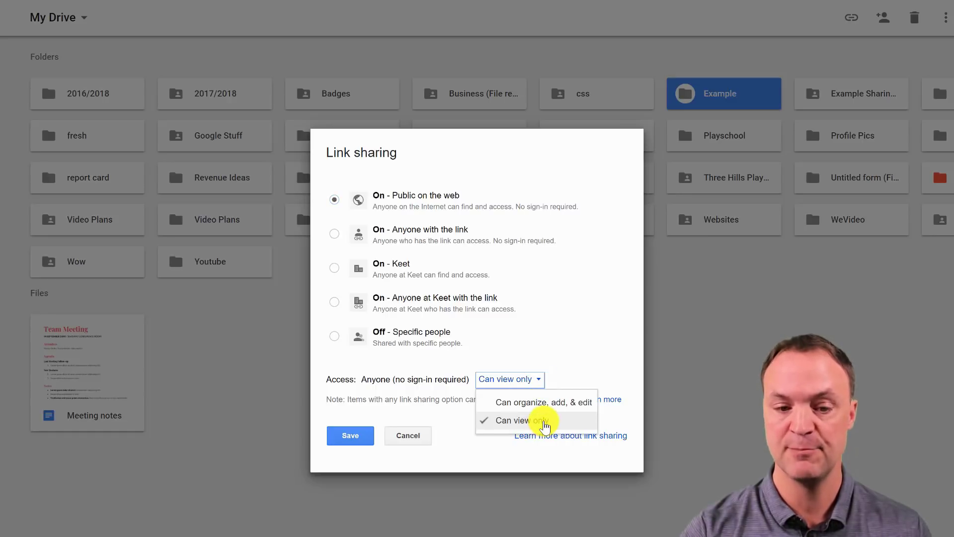
{"action": "left_click", "coordinate": [545, 426]}
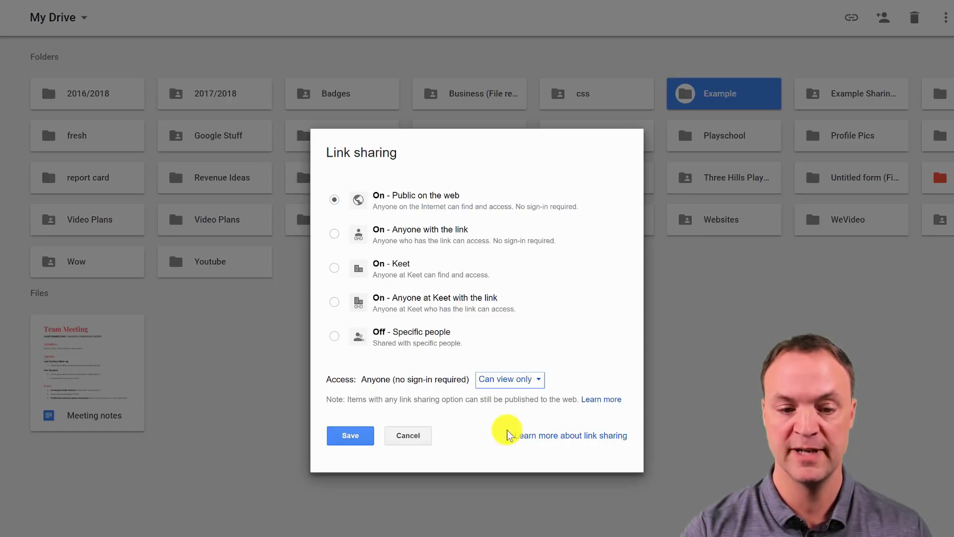
{"action": "left_click", "coordinate": [353, 437]}
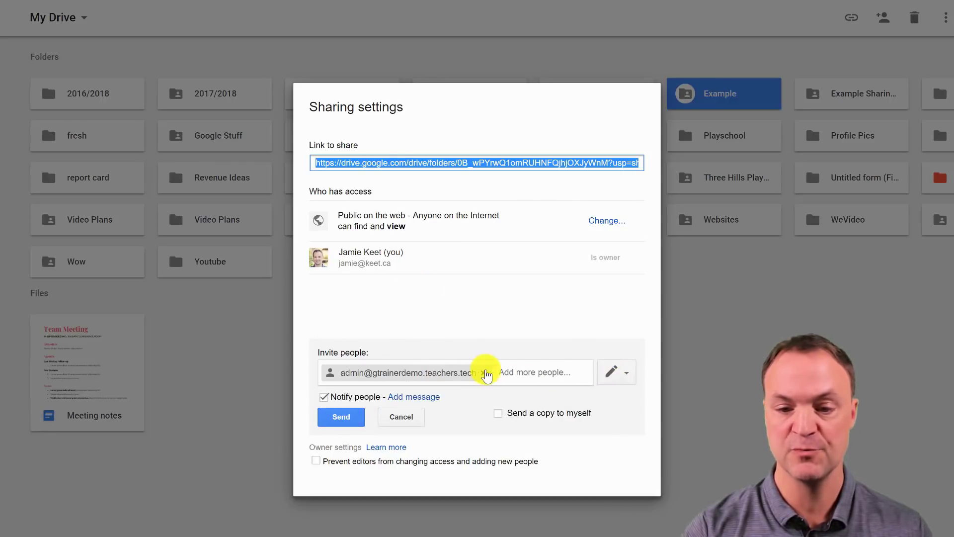
Step: Send the Example folder invitation with the Can organize, add, & edit permission and finish the sharing settings
{"action": "left_click", "coordinate": [625, 374]}
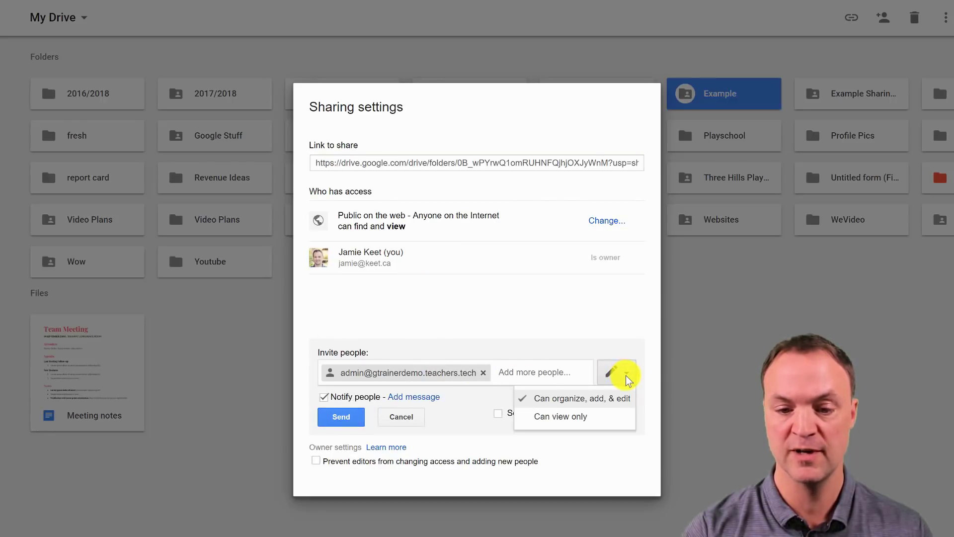
{"action": "left_click", "coordinate": [534, 312]}
{"action": "left_click", "coordinate": [343, 420]}
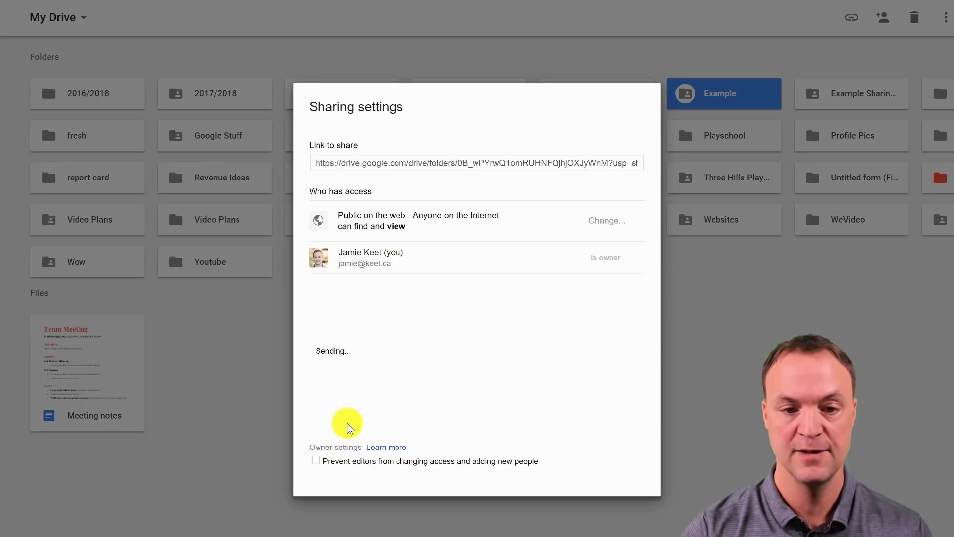
{"action": "left_click", "coordinate": [329, 453]}
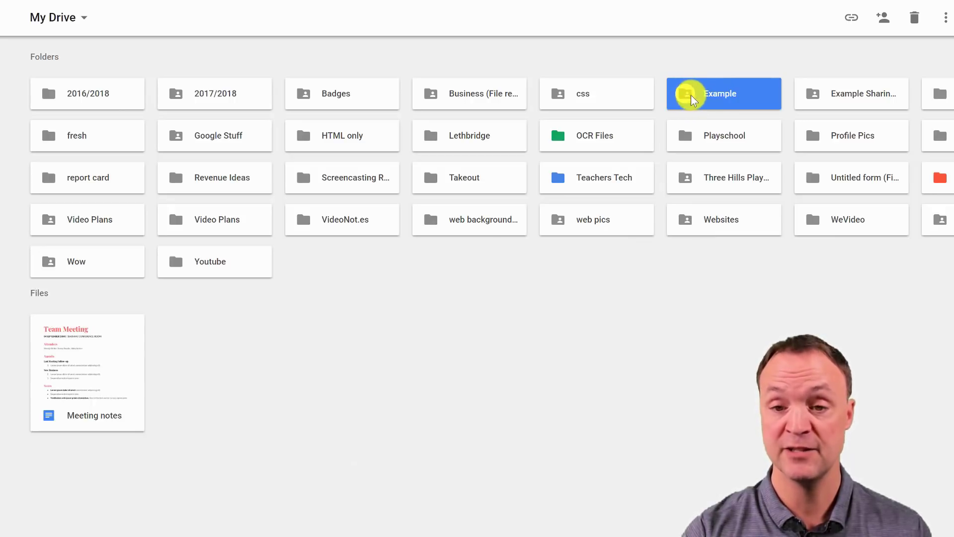
Step: Get the shareable link for the Example folder
{"action": "right_click", "coordinate": [706, 97]}
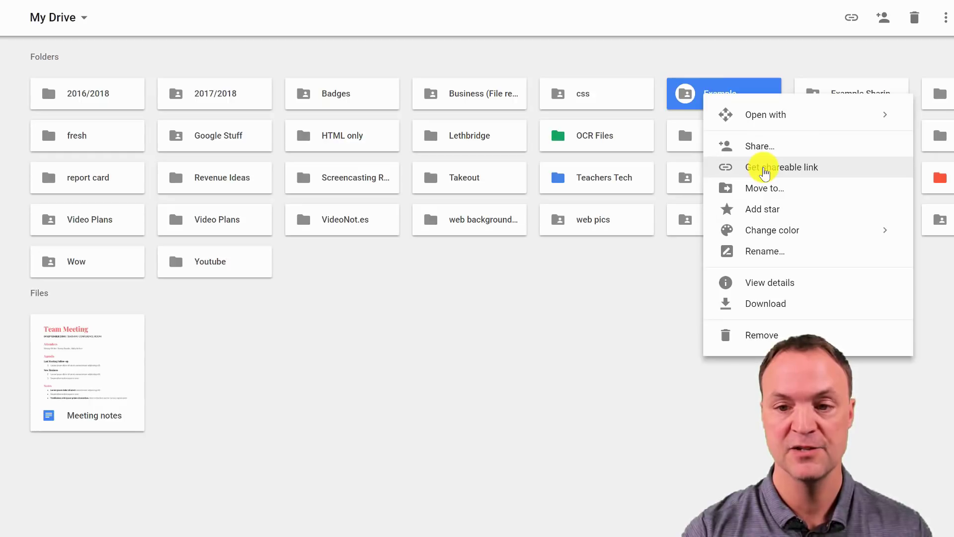
{"action": "left_click", "coordinate": [765, 169]}
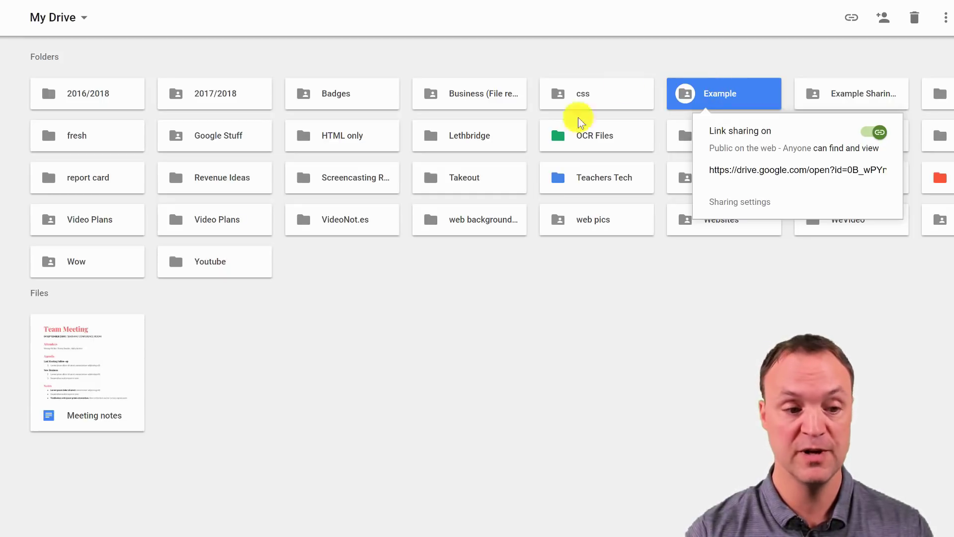
Step: Open the Meeting notes document and enter the admin contact's e-mail as an invitee in its advanced sharing settings
{"action": "left_click", "coordinate": [103, 368]}
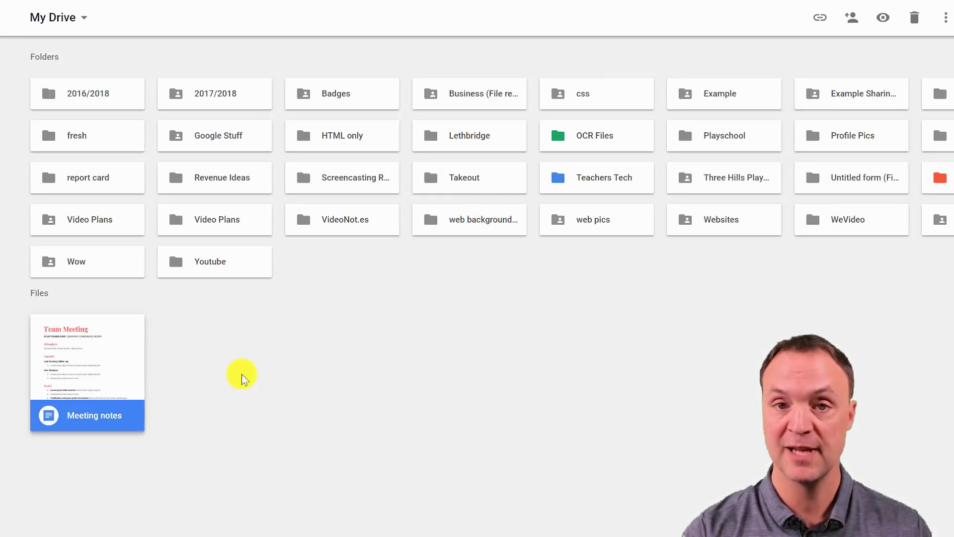
{"action": "double_click", "coordinate": [106, 369]}
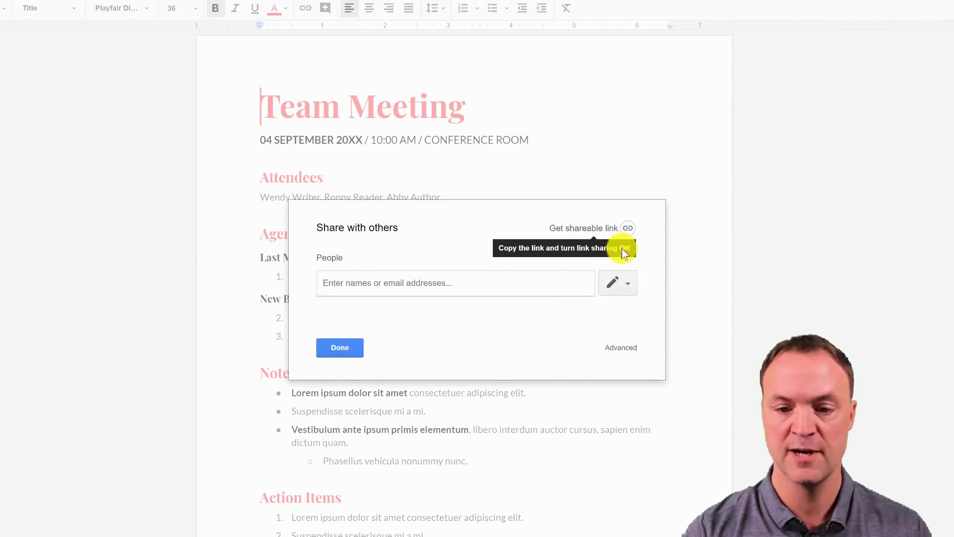
{"action": "left_click", "coordinate": [627, 349]}
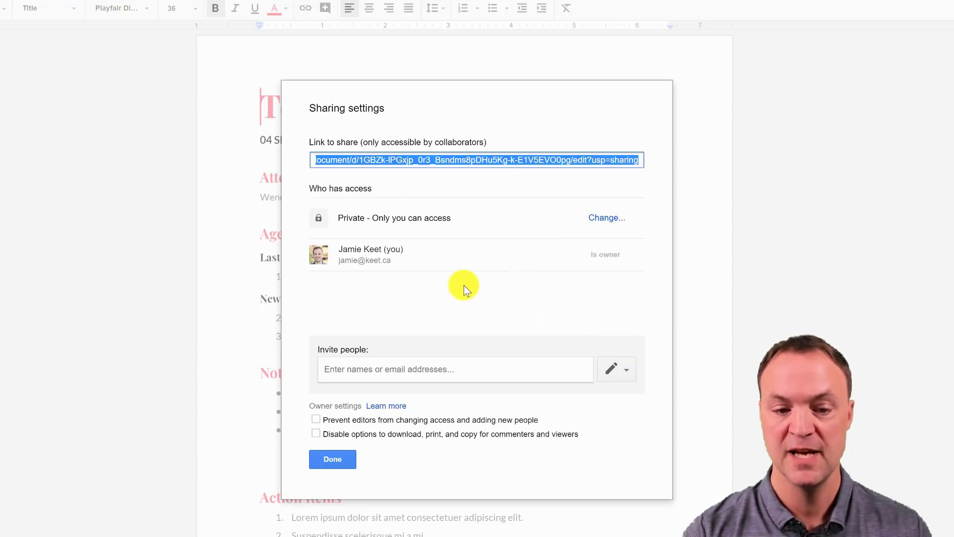
{"action": "left_click", "coordinate": [401, 372]}
{"action": "type", "text": "ad"}
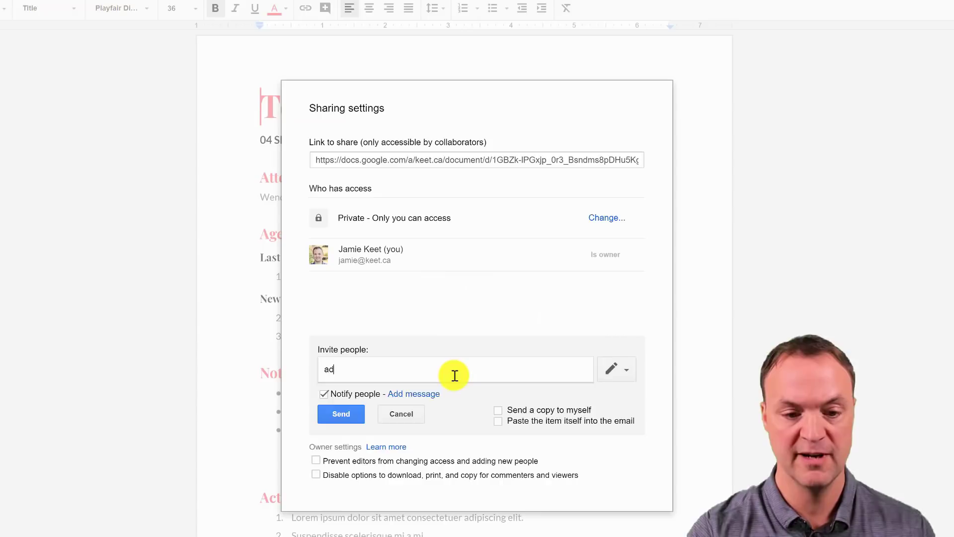
{"action": "type", "text": "min"}
{"action": "left_click", "coordinate": [396, 387]}
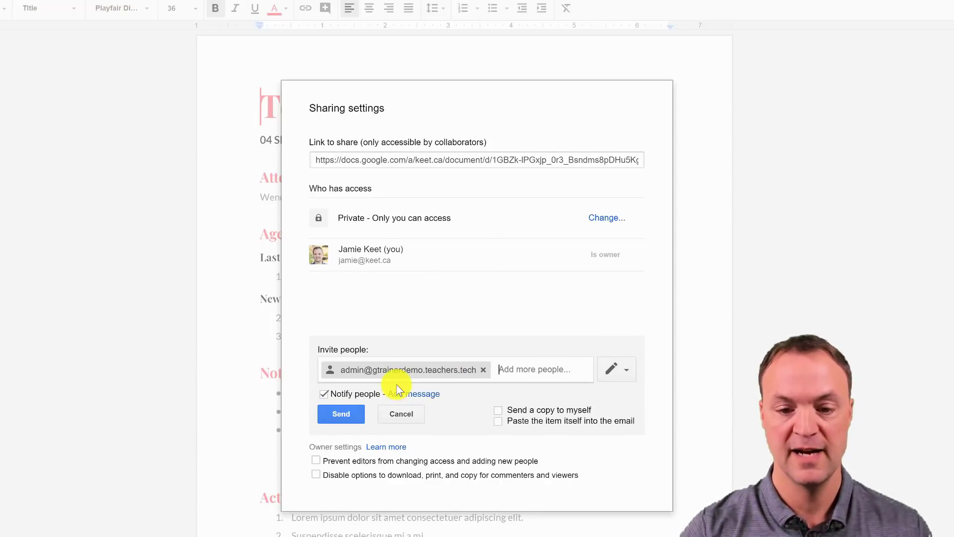
Step: Give the invitee Can edit permission on the document, send the invitation and finish the sharing settings
{"action": "left_click", "coordinate": [627, 374]}
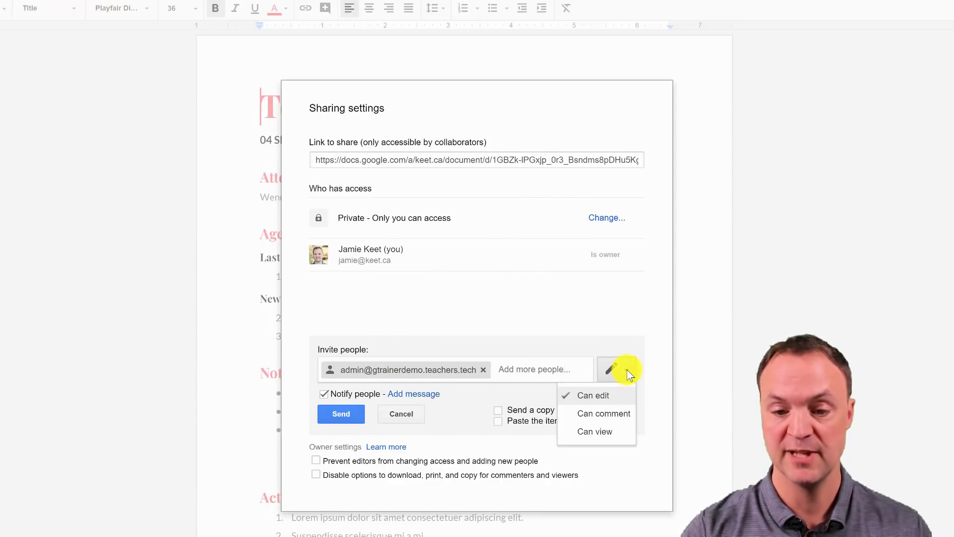
{"action": "left_click", "coordinate": [601, 395]}
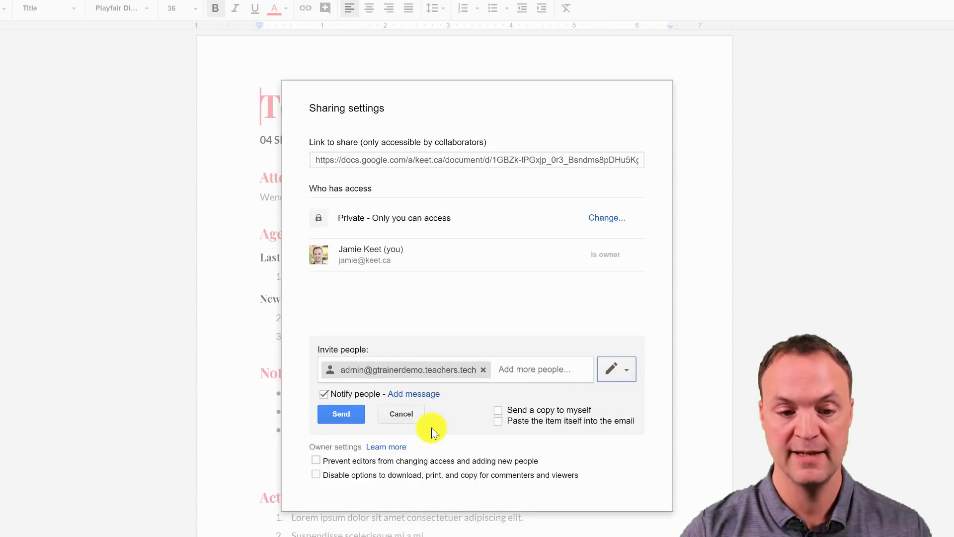
{"action": "left_click", "coordinate": [356, 419]}
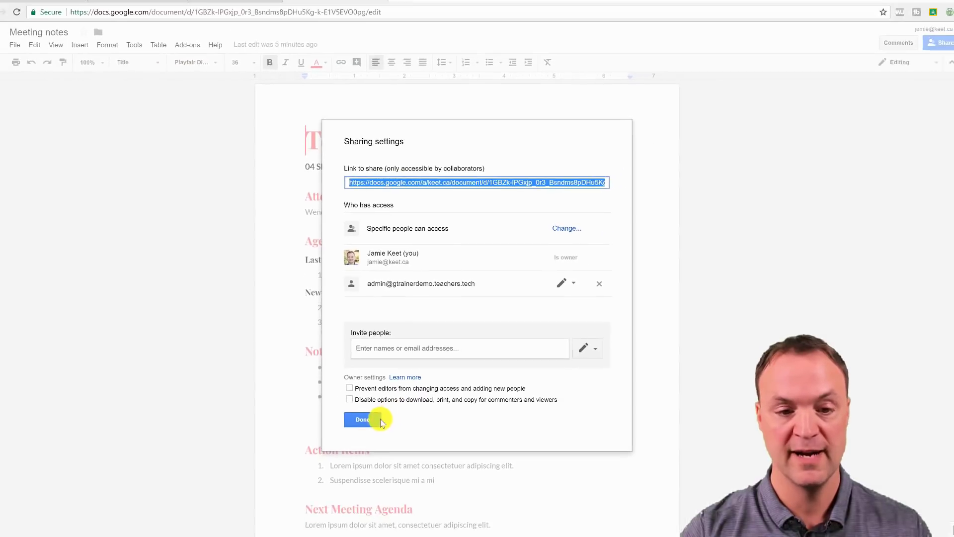
{"action": "left_click", "coordinate": [381, 422]}
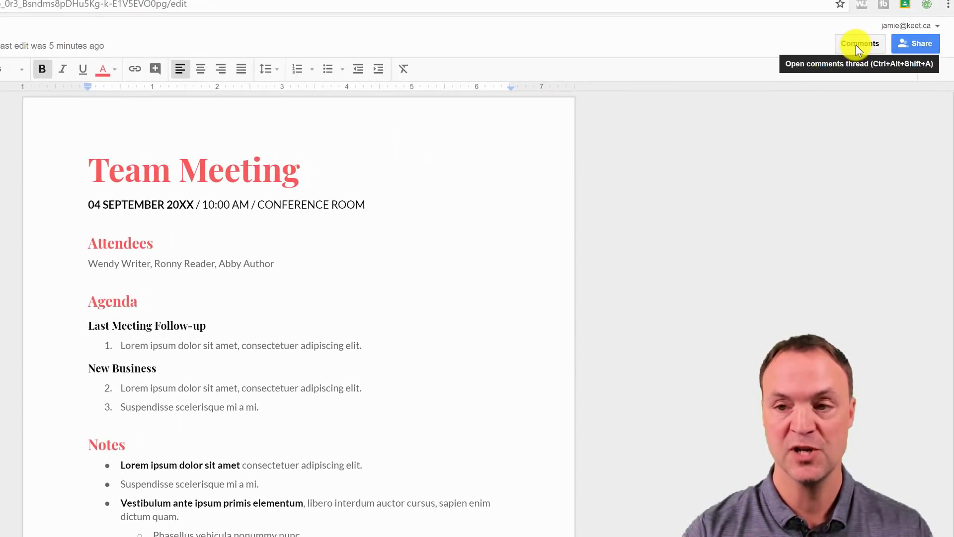
Step: Add the comment "Is this the right date?" to the text "04 SEPTEMBER 20XX" under the document title
{"action": "left_click", "coordinate": [854, 44]}
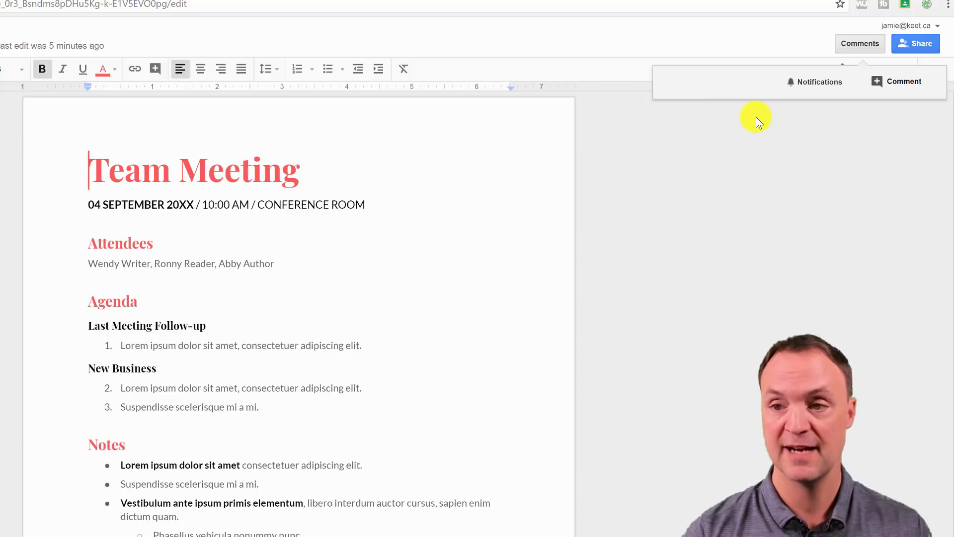
{"action": "left_click", "coordinate": [905, 82]}
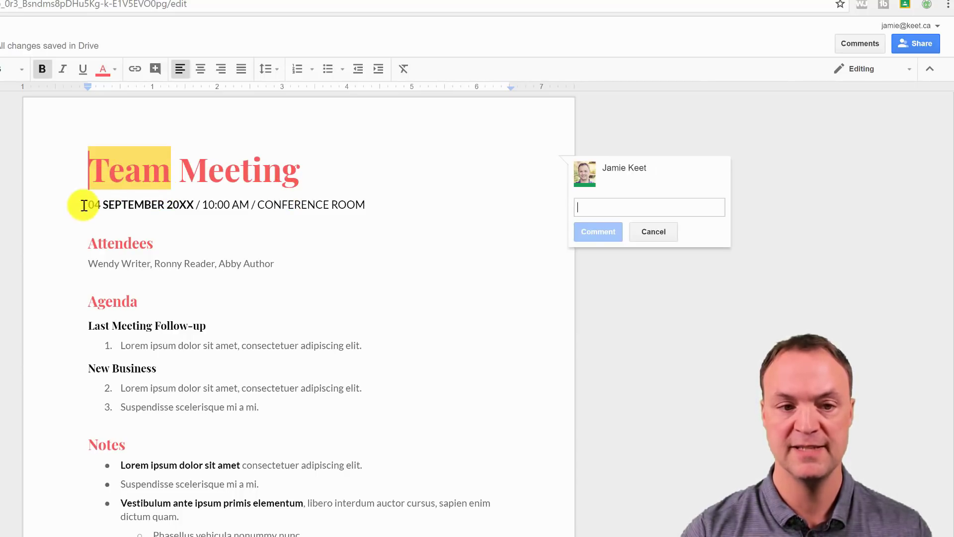
{"action": "left_click_drag", "start_coordinate": [85, 205], "coordinate": [196, 206]}
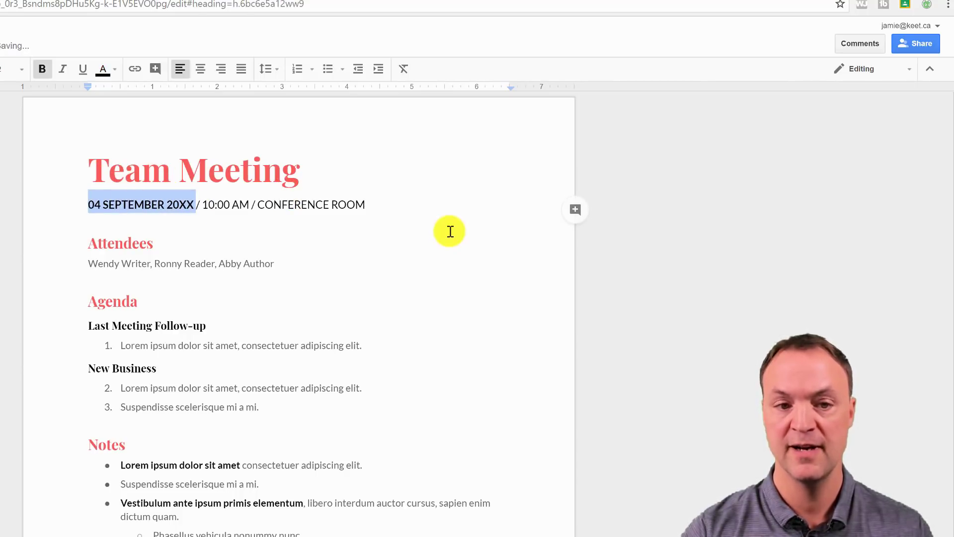
{"action": "left_click", "coordinate": [575, 209]}
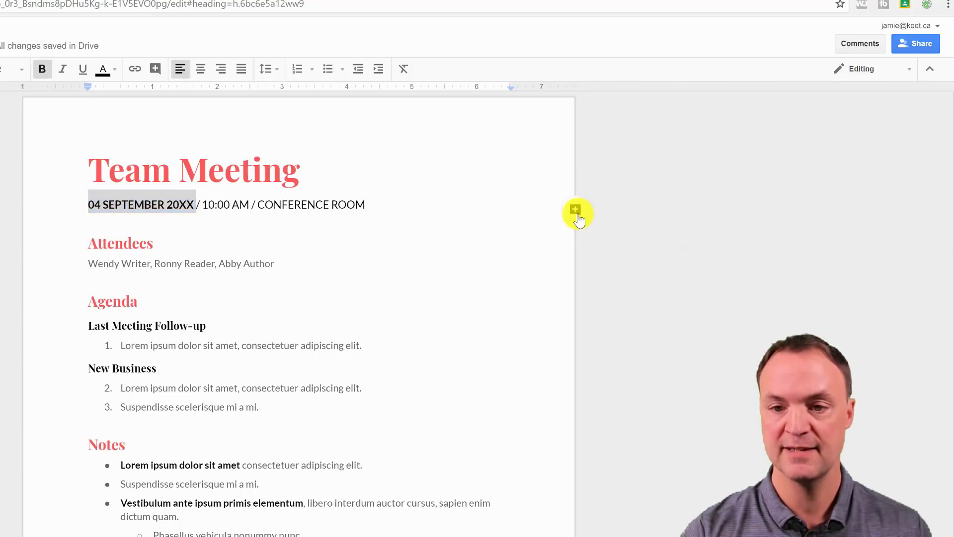
{"action": "type", "text": "Is th"}
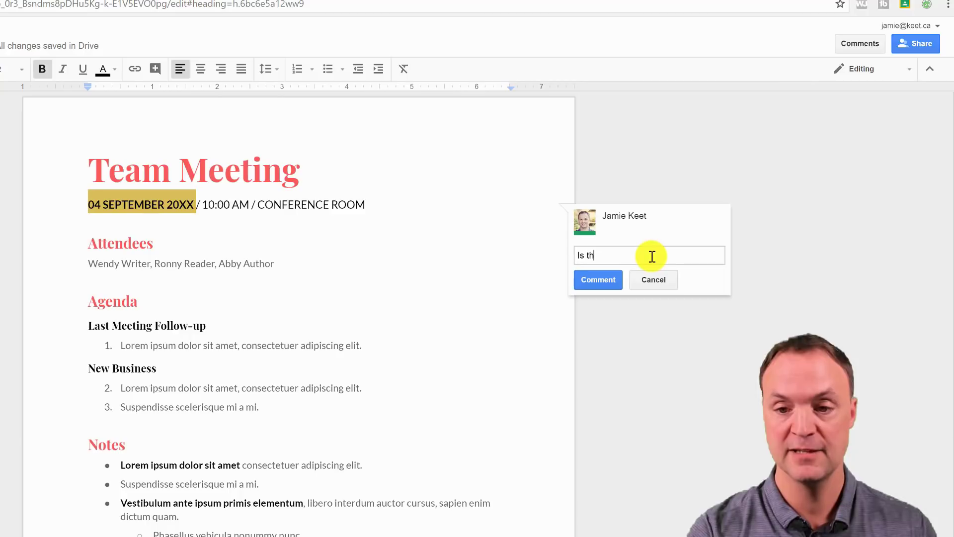
{"action": "type", "text": "is the right d"}
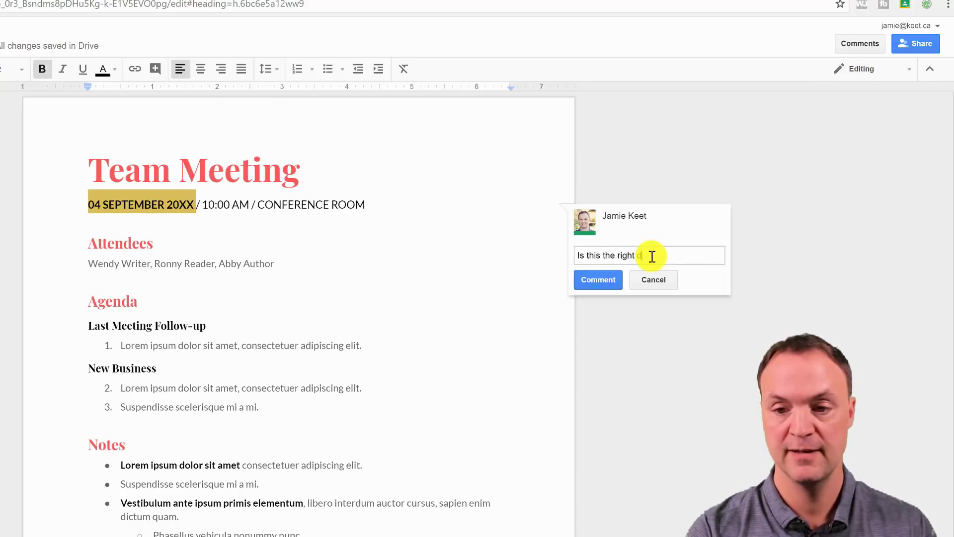
{"action": "type", "text": "ate?"}
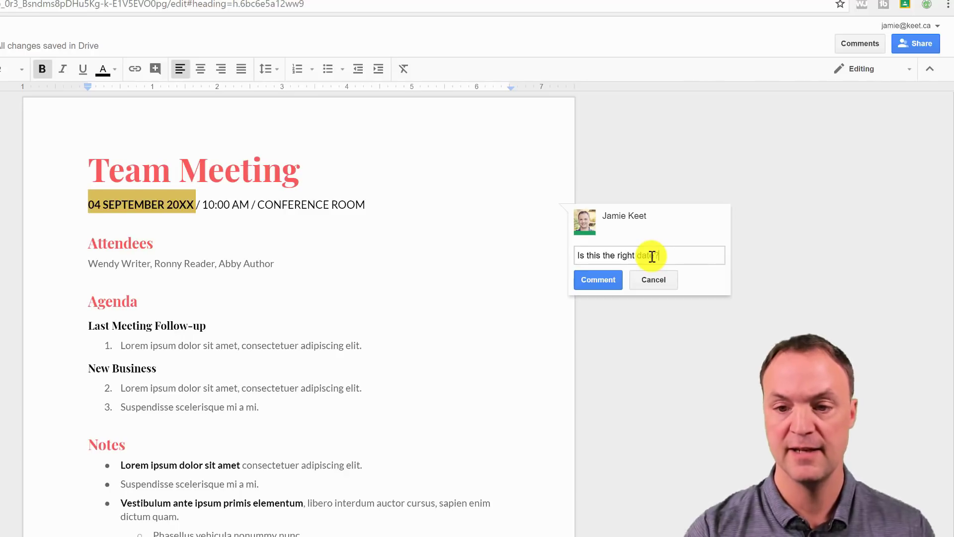
{"action": "left_click", "coordinate": [614, 281]}
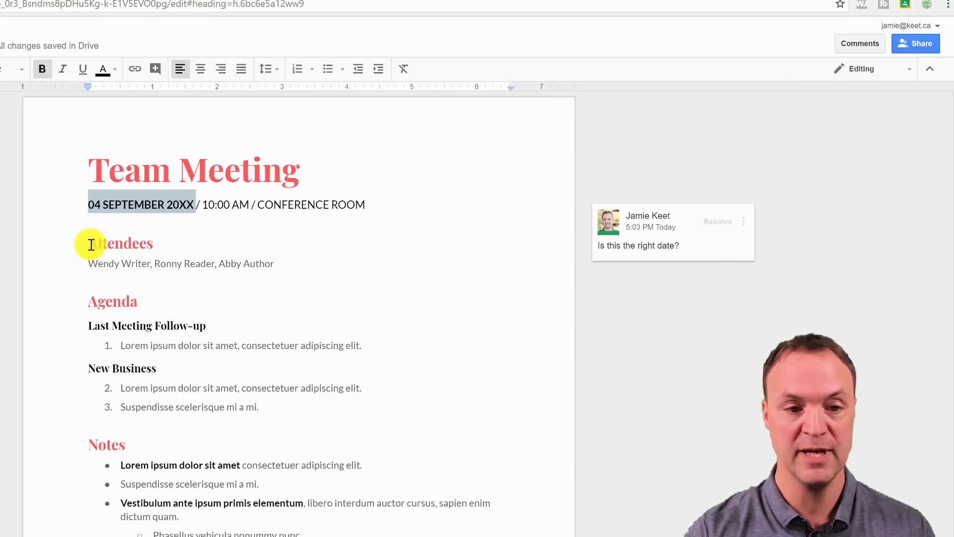
Step: Add a comment to the Attendees heading that mentions the admin contact's e-mail, and assign the comment to that contact
{"action": "left_click_drag", "start_coordinate": [90, 243], "coordinate": [209, 248]}
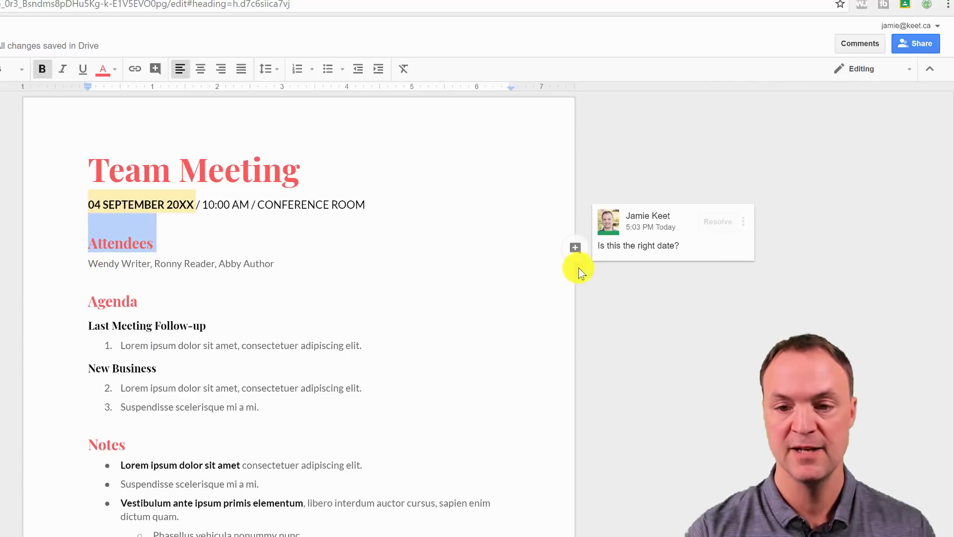
{"action": "left_click", "coordinate": [576, 248]}
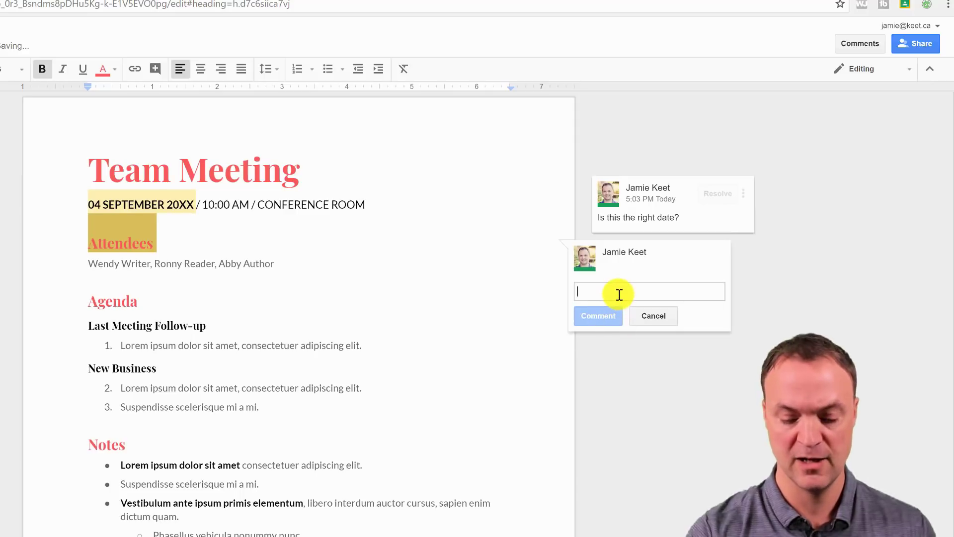
{"action": "type", "text": "+"}
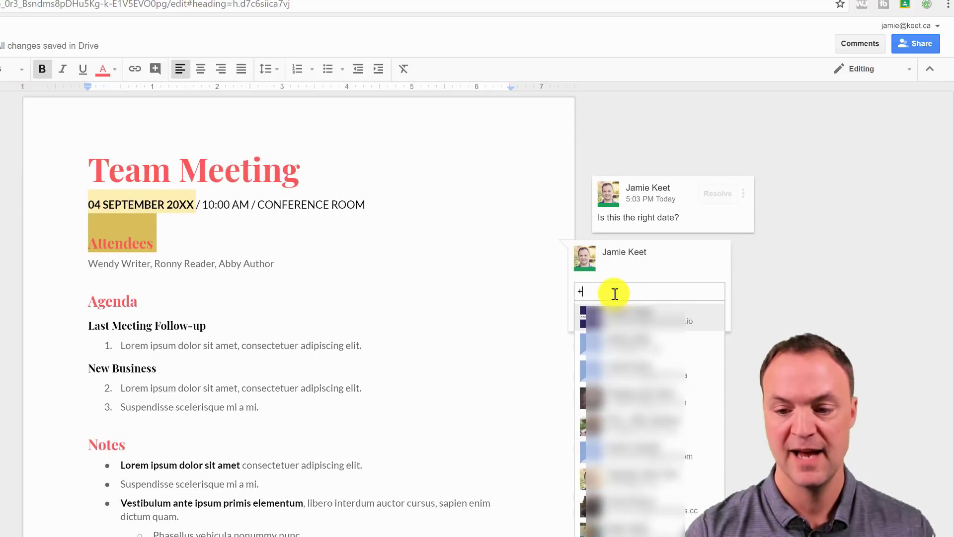
{"action": "type", "text": "ad"}
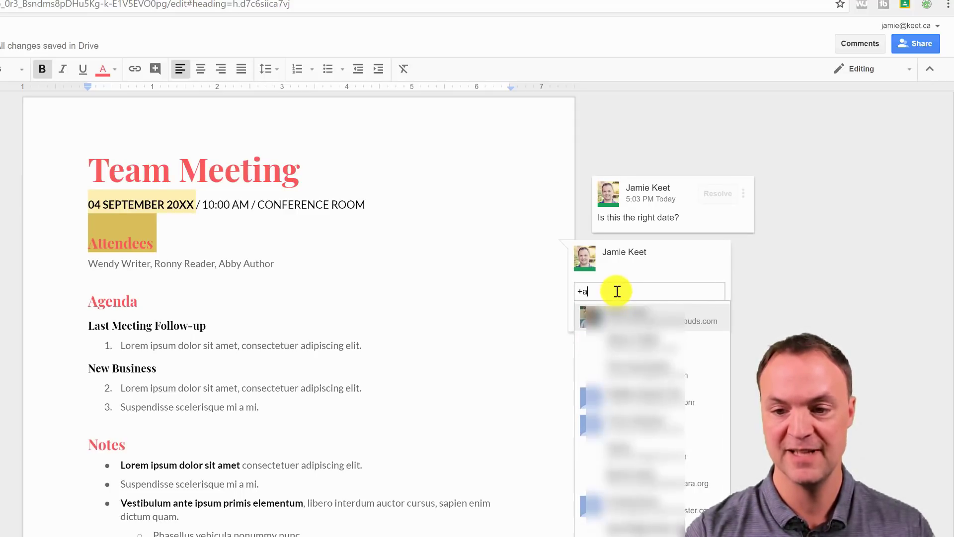
{"action": "left_click", "coordinate": [647, 313]}
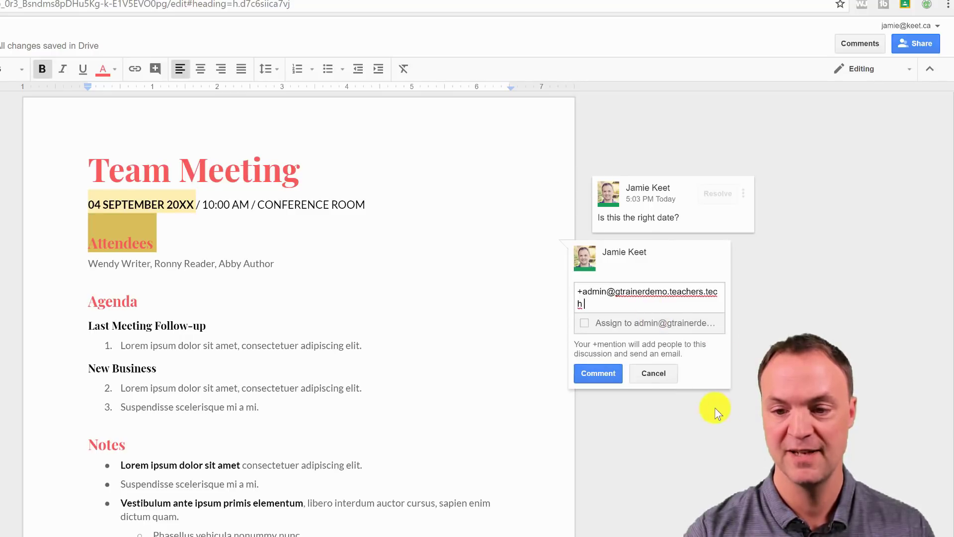
{"action": "left_click", "coordinate": [584, 326]}
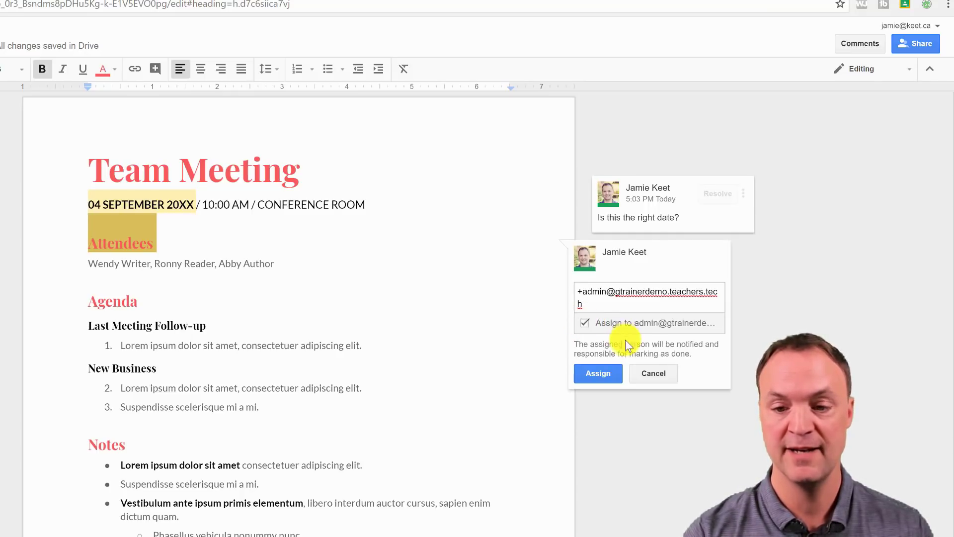
{"action": "left_click", "coordinate": [602, 375]}
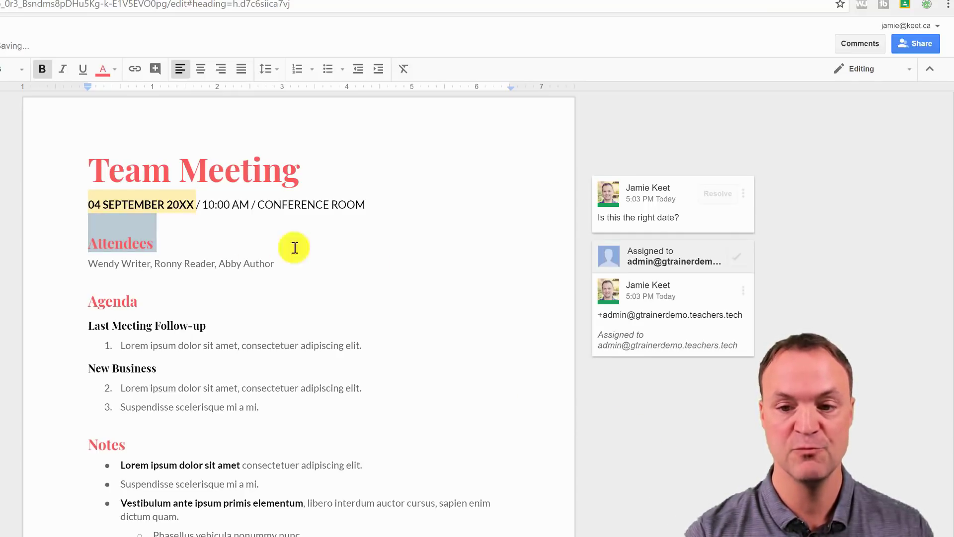
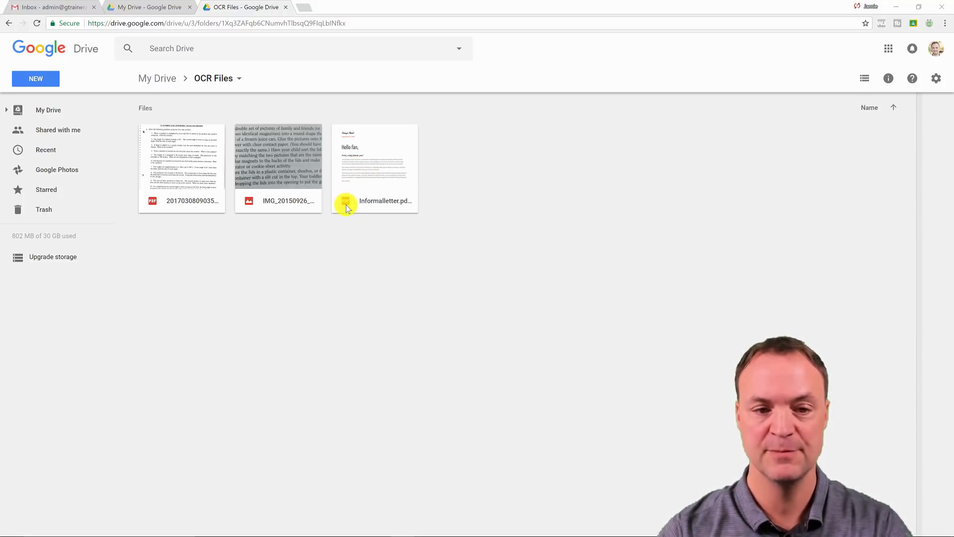
Step: Preview Informalletter.pdf in the OCR Files folder and open it with Google Docs as editable text
{"action": "right_click", "coordinate": [372, 162]}
{"action": "left_click", "coordinate": [355, 162]}
{"action": "double_click", "coordinate": [355, 162]}
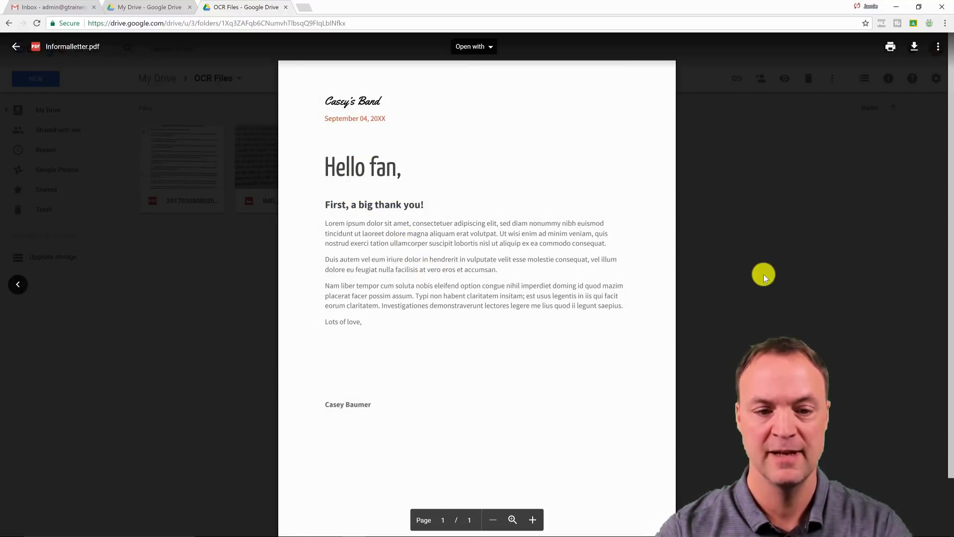
{"action": "left_click", "coordinate": [758, 273]}
{"action": "right_click", "coordinate": [386, 147]}
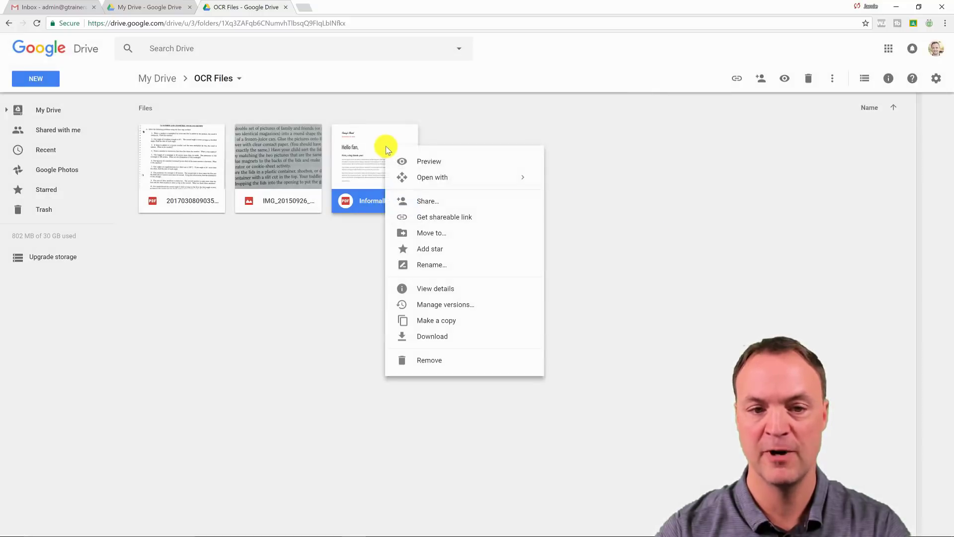
{"action": "mouse_move", "coordinate": [454, 178]}
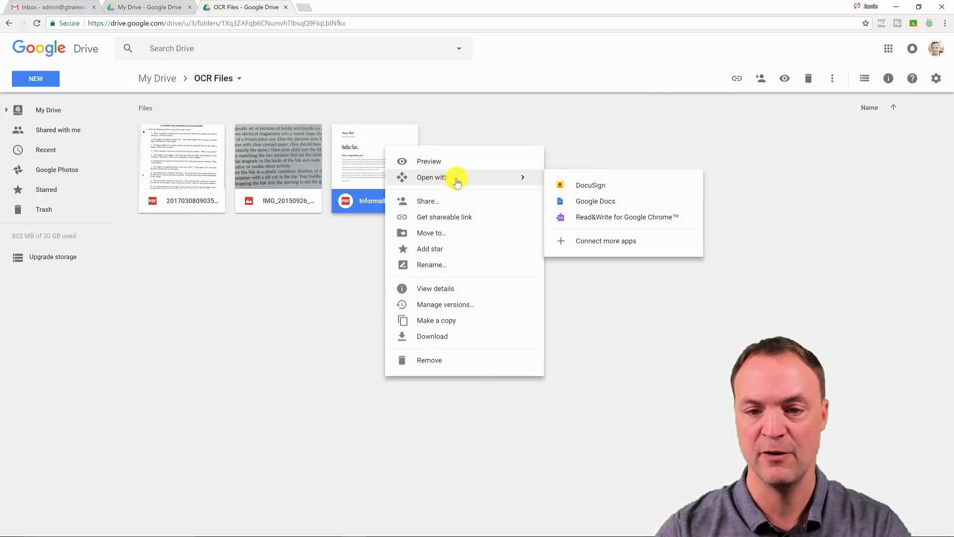
{"action": "left_click", "coordinate": [580, 203]}
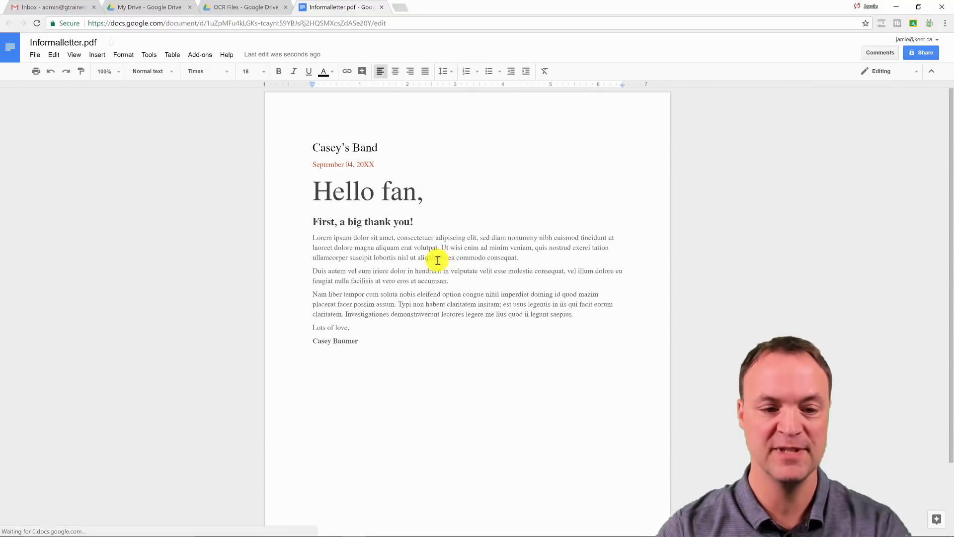
Step: Delete the last line of the paragraph above "Lots of love," in the converted letter and close the document
{"action": "left_click_drag", "start_coordinate": [575, 316], "coordinate": [316, 317]}
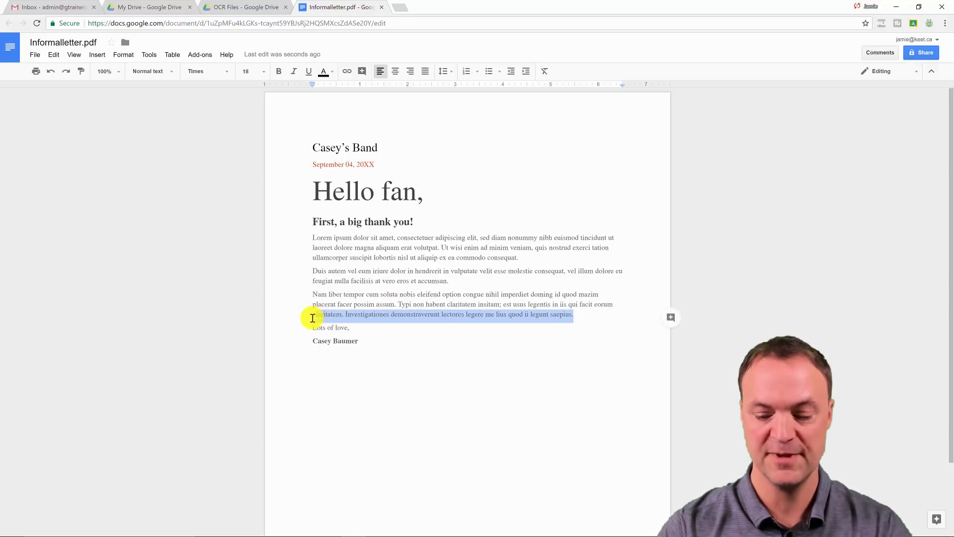
{"action": "key", "text": "BackSpace"}
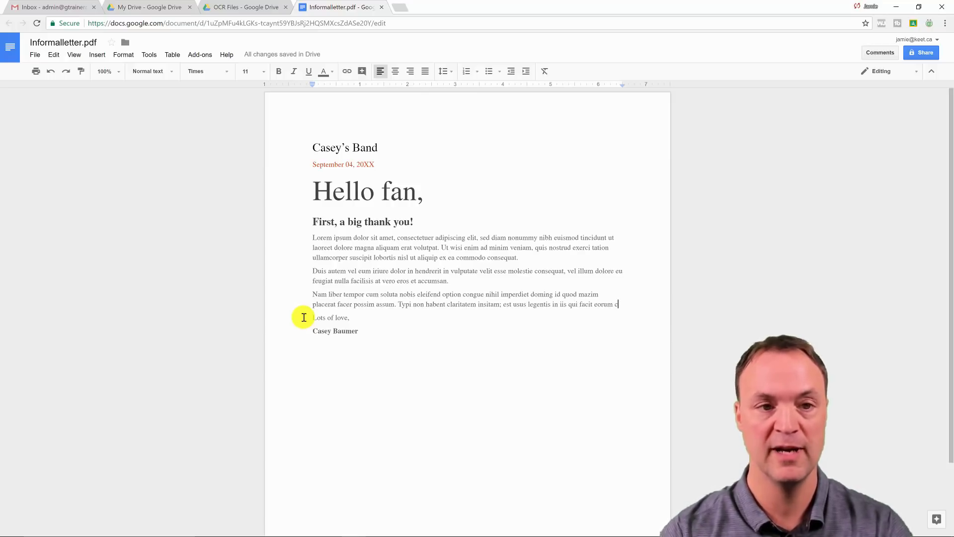
{"action": "left_click", "coordinate": [381, 8]}
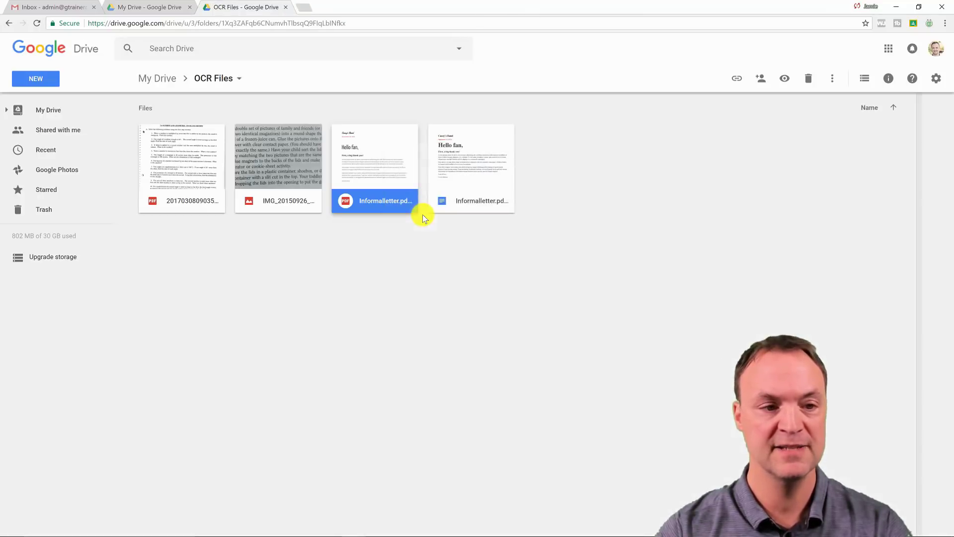
Step: Preview the scanned worksheet 20170308090350743.pdf and open it with Google Docs to convert it to text
{"action": "left_click", "coordinate": [319, 271]}
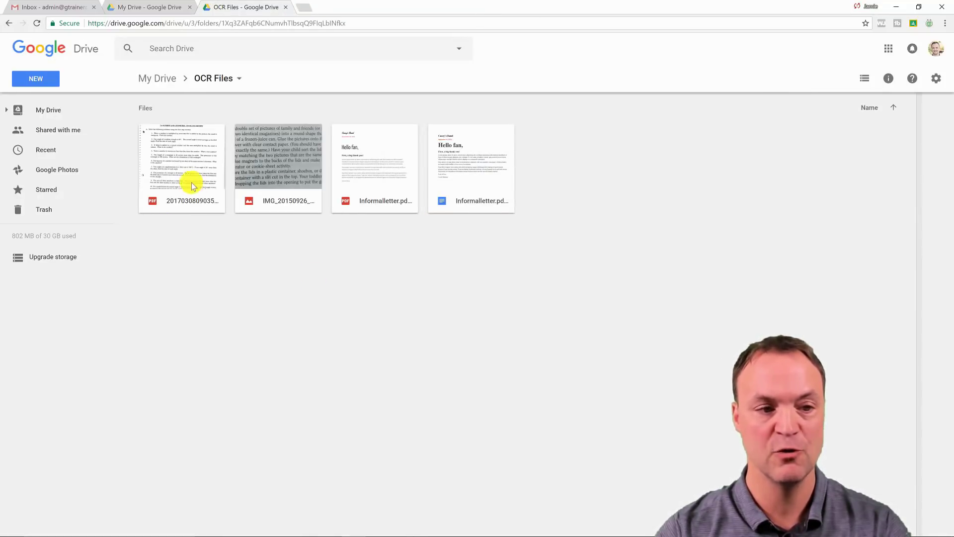
{"action": "left_click", "coordinate": [201, 200]}
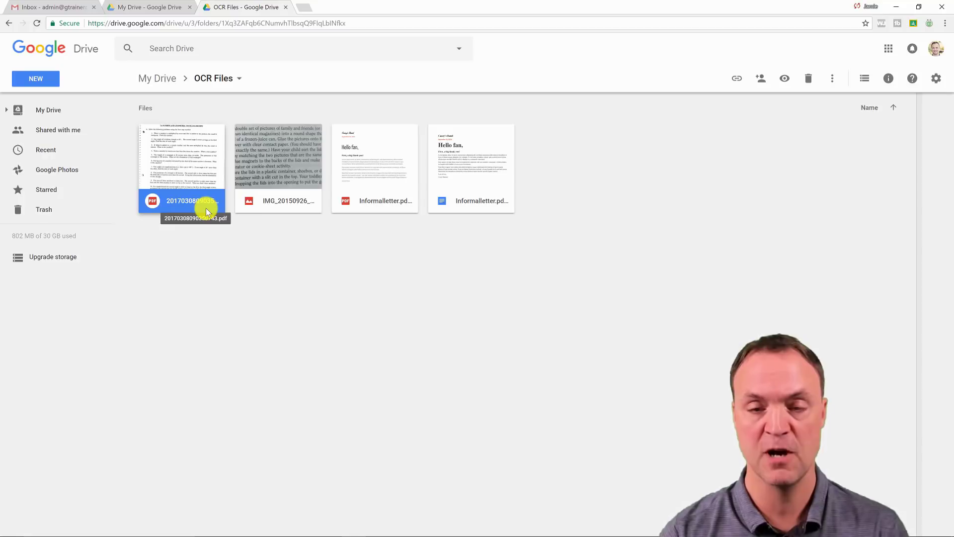
{"action": "left_click", "coordinate": [273, 293]}
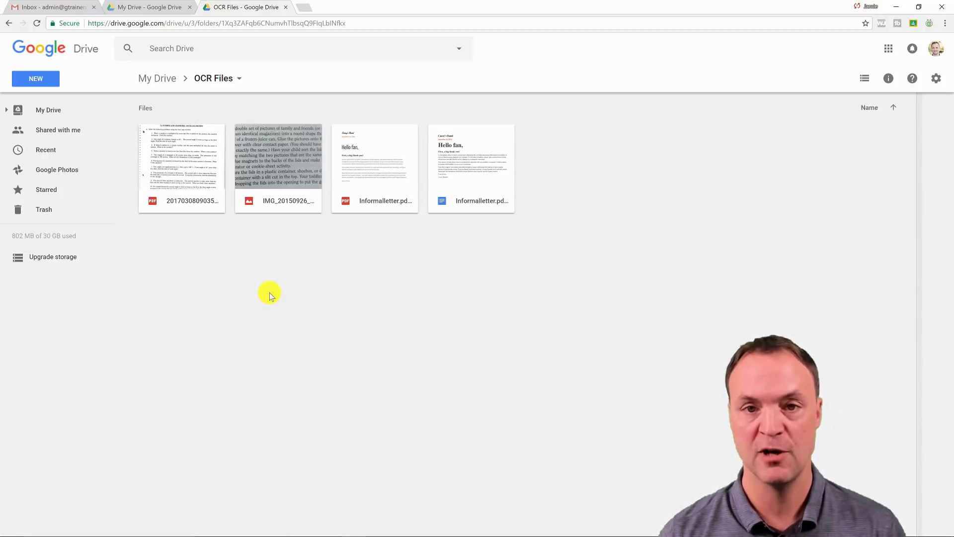
{"action": "double_click", "coordinate": [181, 147]}
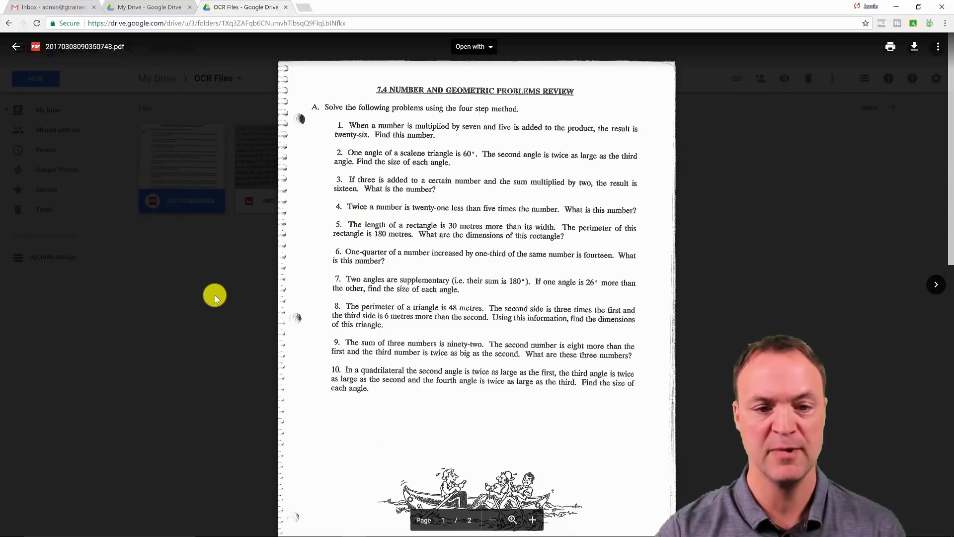
{"action": "left_click", "coordinate": [215, 295]}
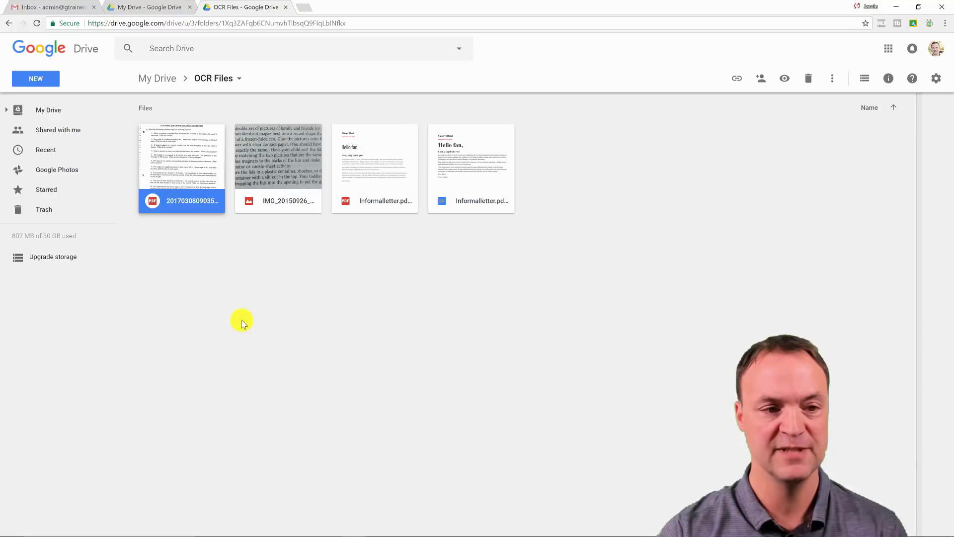
{"action": "right_click", "coordinate": [174, 147]}
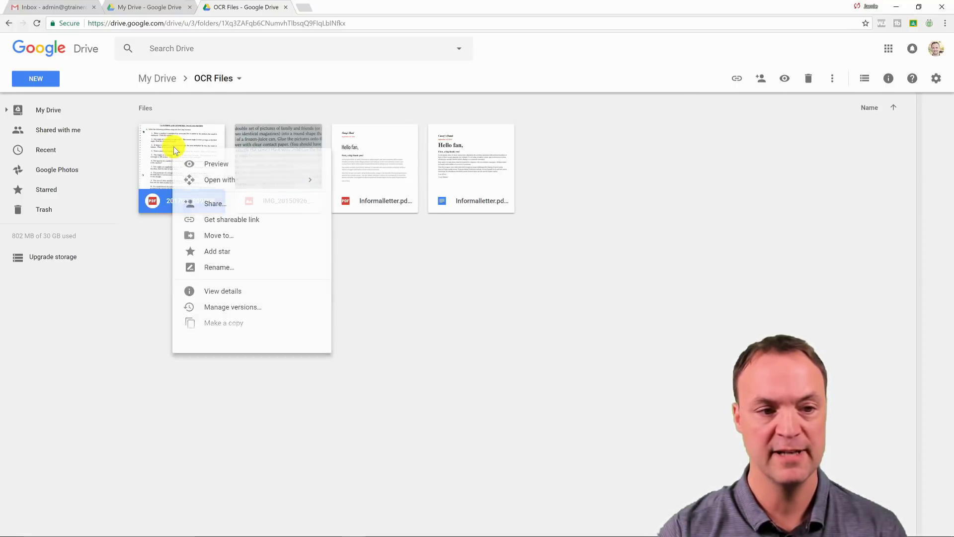
{"action": "mouse_move", "coordinate": [234, 180]}
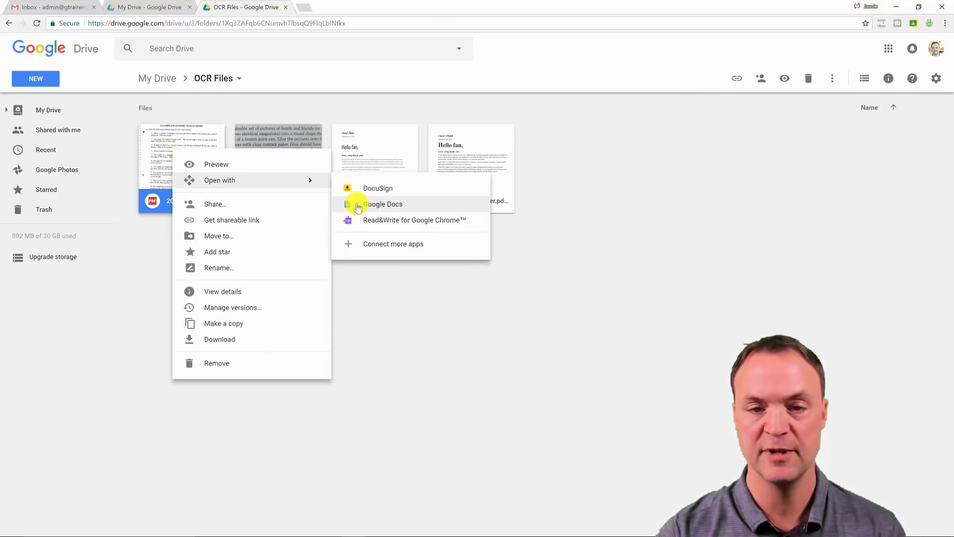
{"action": "left_click", "coordinate": [383, 203]}
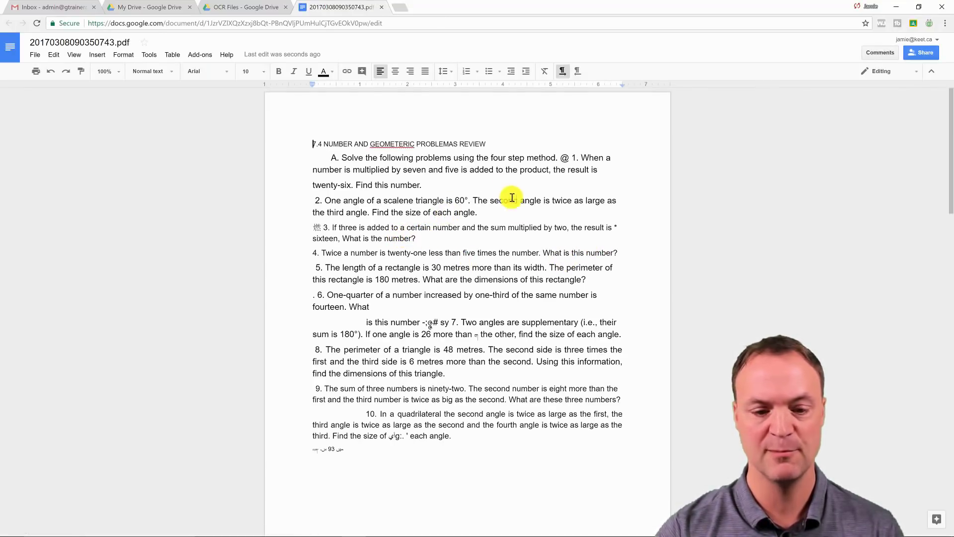
Step: Look over the converted worksheet text and return to the OCR Files folder
{"action": "scroll", "coordinate": [472, 396], "scroll_direction": "down", "scroll_amount": 1}
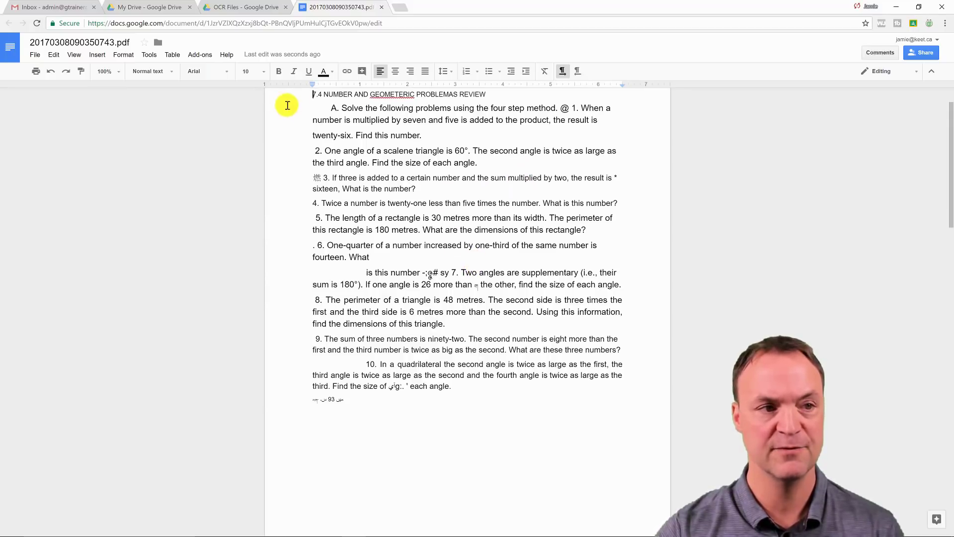
{"action": "scroll", "coordinate": [456, 221], "scroll_direction": "up", "scroll_amount": 1}
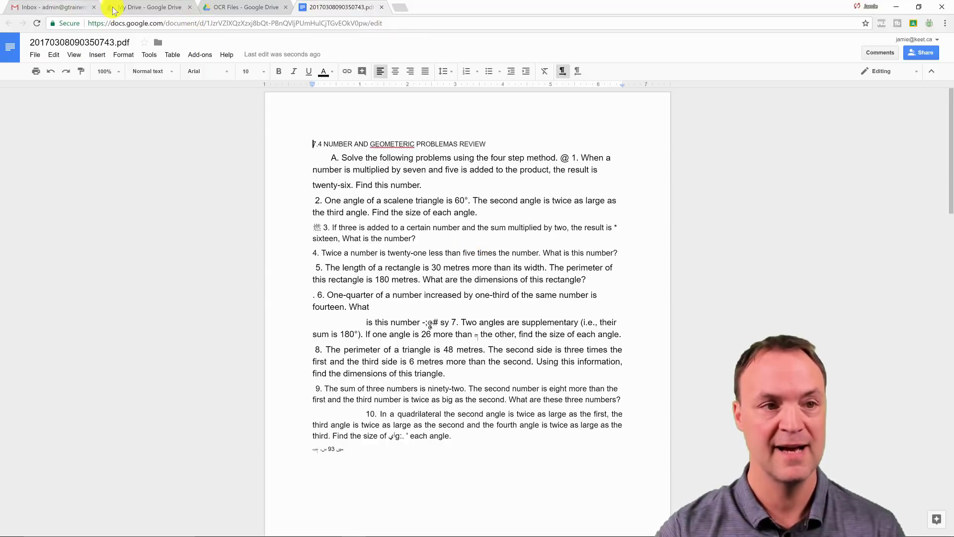
{"action": "left_click", "coordinate": [195, 11]}
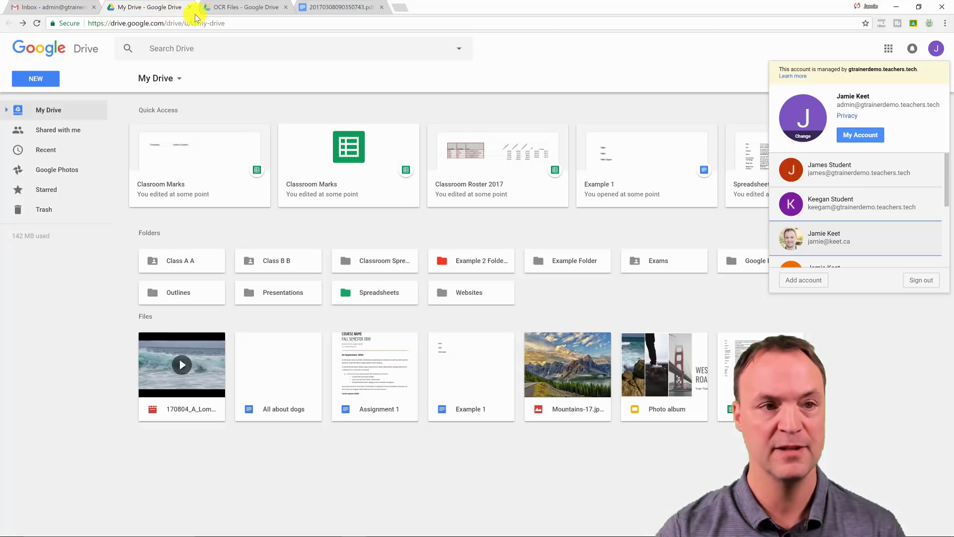
{"action": "left_click", "coordinate": [230, 8]}
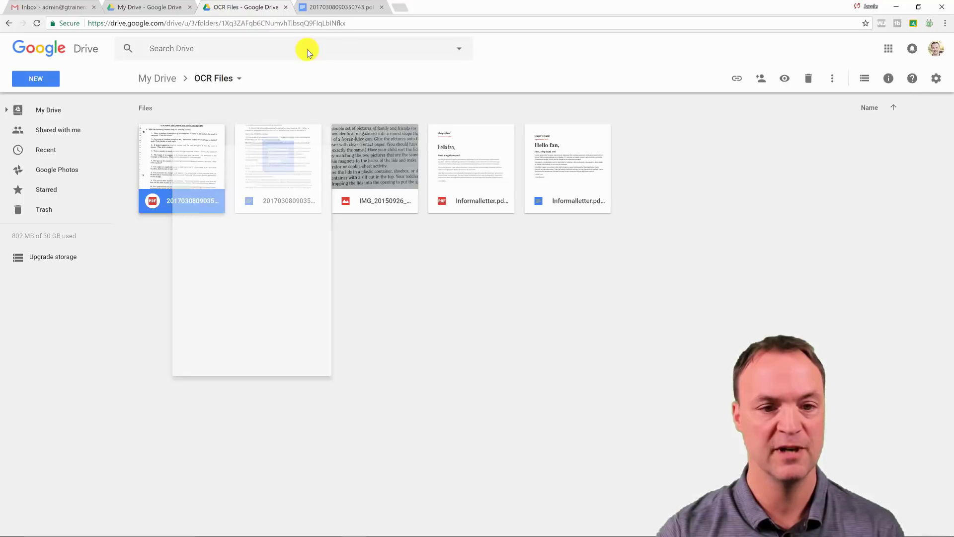
Step: Preview the photo IMG_20150926_130951.jpg, check which apps the preview offers for opening it, and close the preview
{"action": "double_click", "coordinate": [371, 174]}
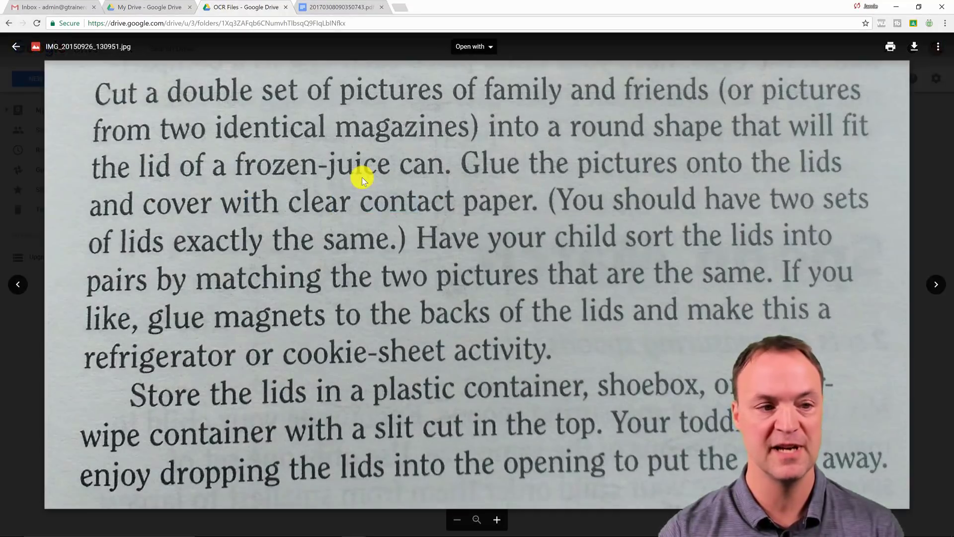
{"action": "left_click", "coordinate": [26, 202]}
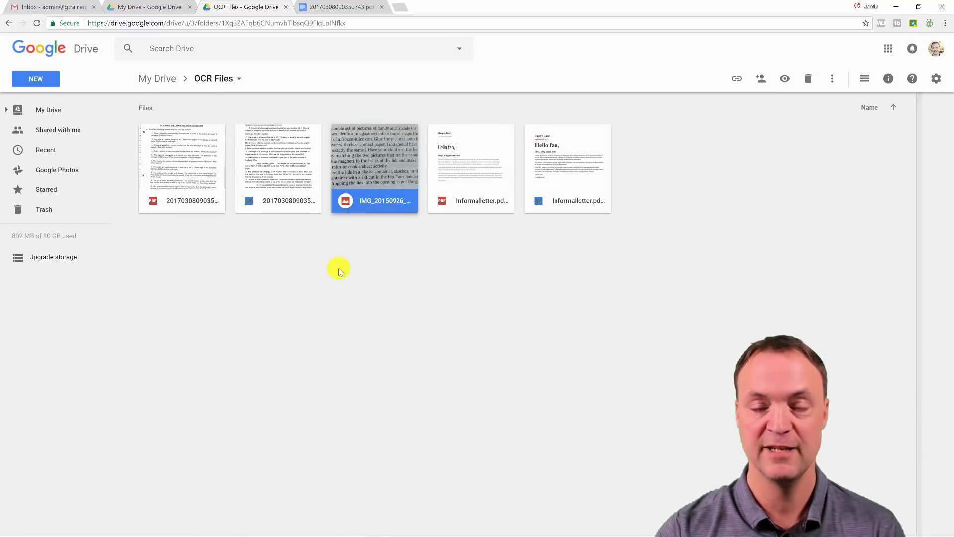
{"action": "right_click", "coordinate": [375, 157]}
{"action": "double_click", "coordinate": [362, 153]}
{"action": "left_click", "coordinate": [495, 46]}
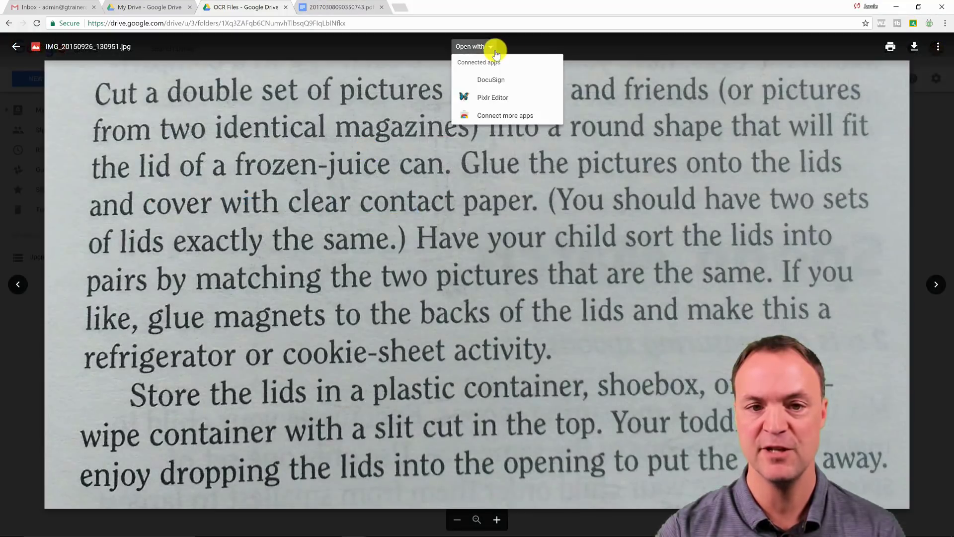
{"action": "left_click", "coordinate": [576, 47]}
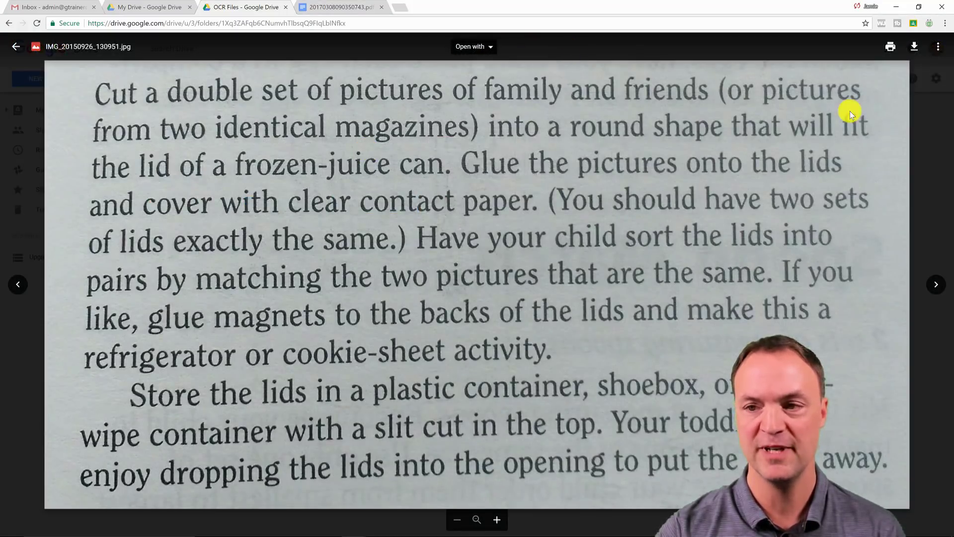
{"action": "left_click", "coordinate": [916, 135]}
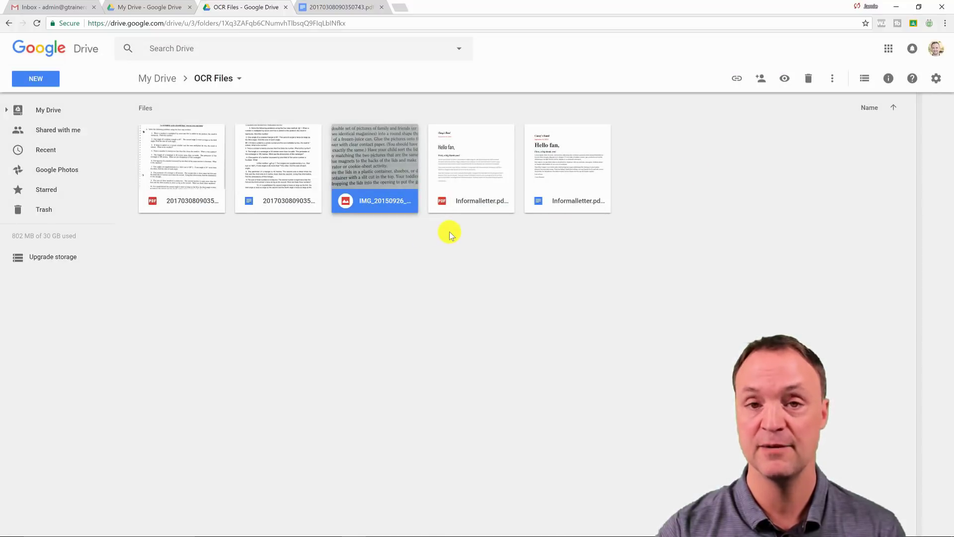
Step: Open IMG_20150926_130951.jpg from the OCR Files folder with Google Docs to extract its text
{"action": "right_click", "coordinate": [365, 161]}
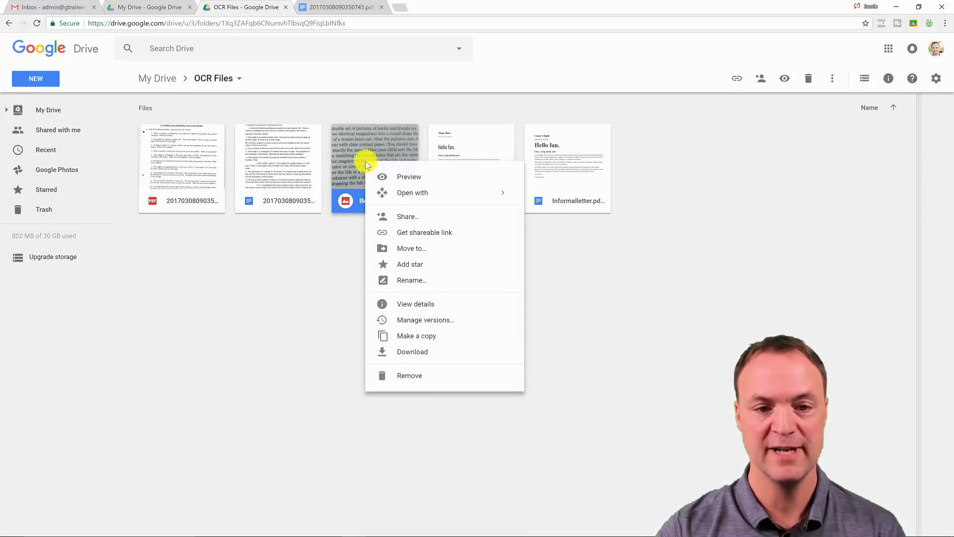
{"action": "mouse_move", "coordinate": [413, 193]}
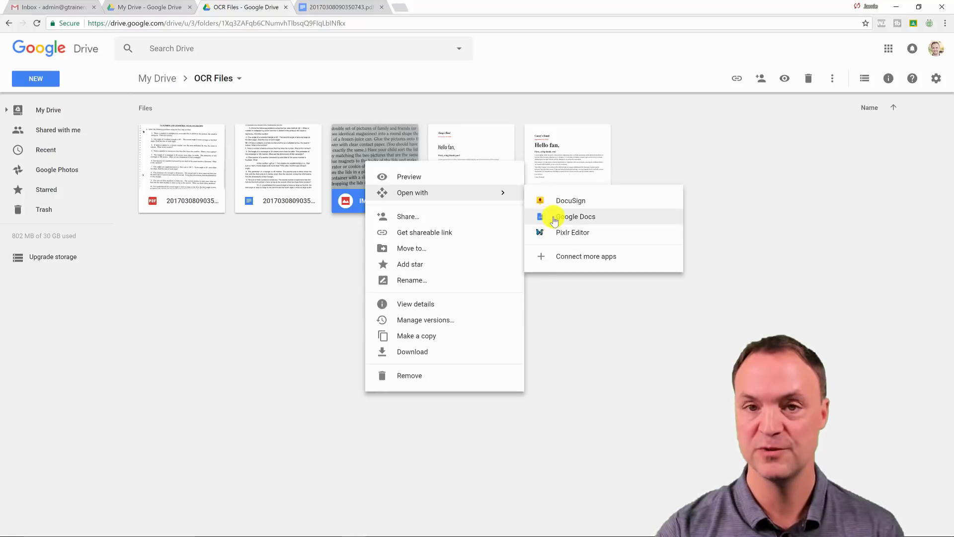
{"action": "left_click", "coordinate": [555, 221]}
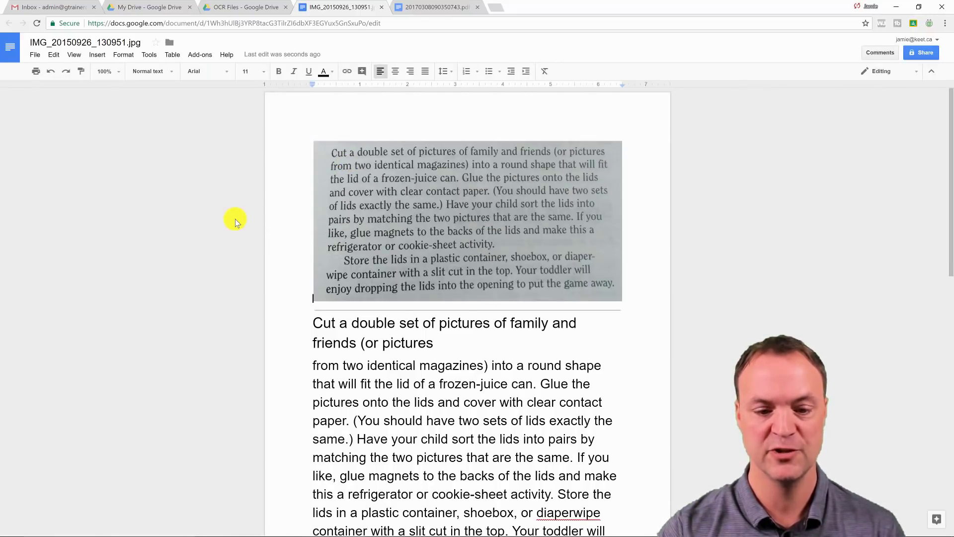
Step: Look over the text extracted from IMG_20150926_130951.jpg and compare it with the source photo
{"action": "scroll", "coordinate": [313, 224], "scroll_direction": "down", "scroll_amount": 2}
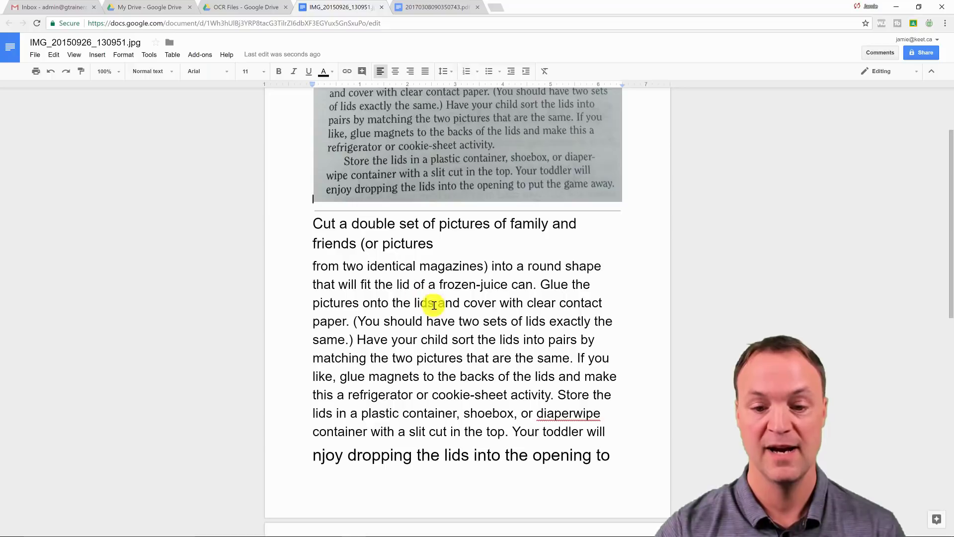
{"action": "scroll", "coordinate": [465, 282], "scroll_direction": "down", "scroll_amount": 1}
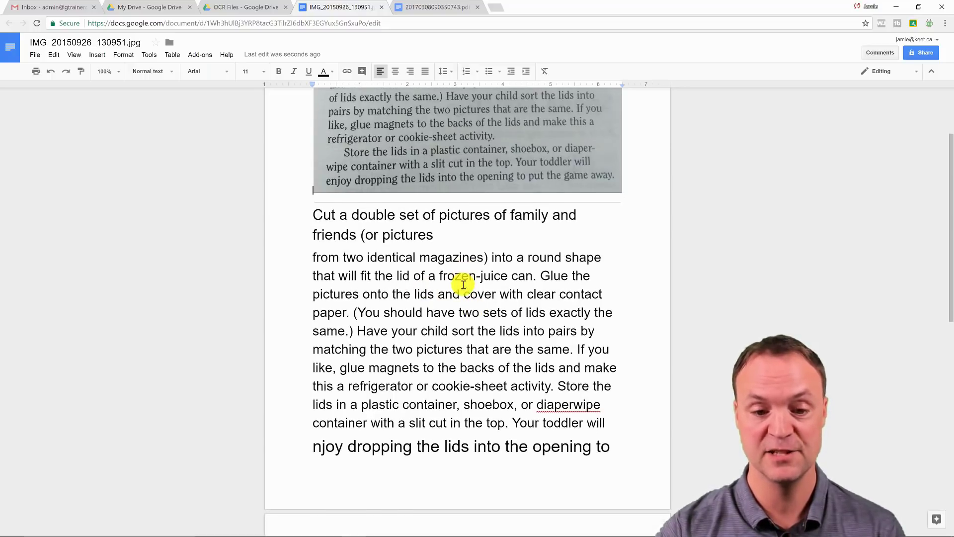
{"action": "scroll", "coordinate": [465, 336], "scroll_direction": "down", "scroll_amount": 5}
{"action": "scroll", "coordinate": [465, 334], "scroll_direction": "up", "scroll_amount": 4}
{"action": "scroll", "coordinate": [467, 335], "scroll_direction": "up", "scroll_amount": 3}
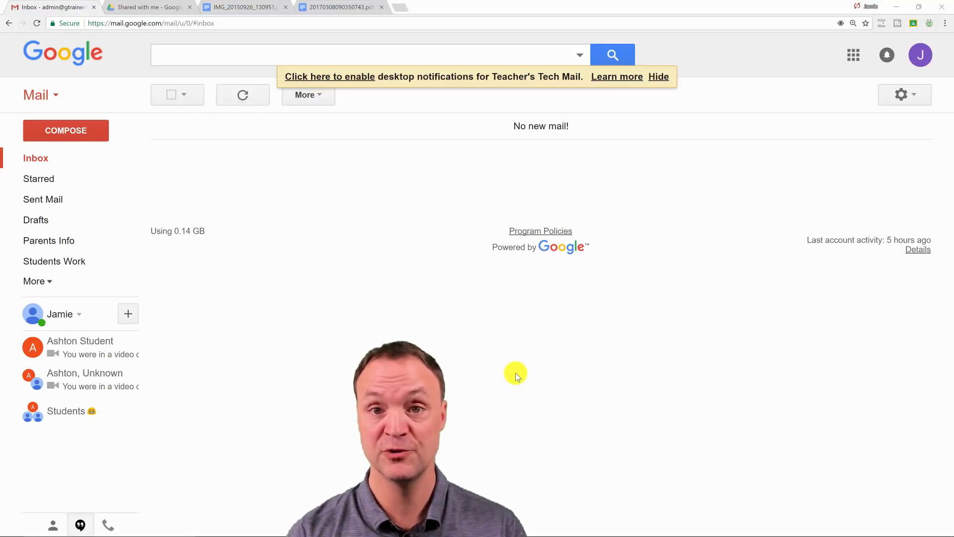
Step: Switch to Gmail and compose a new message to the collaborator's suggested contact with the subject "movie"
{"action": "left_click", "coordinate": [85, 133]}
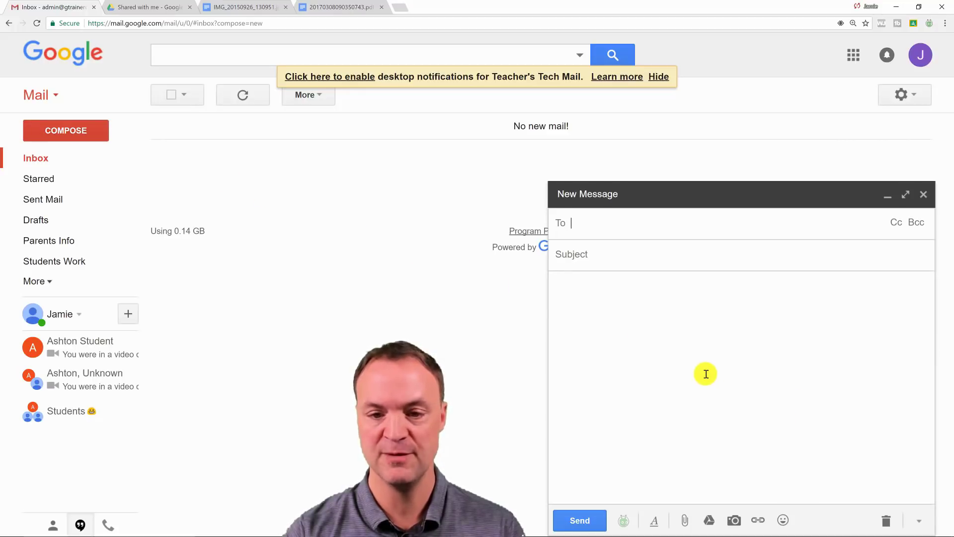
{"action": "type", "text": "jamie"}
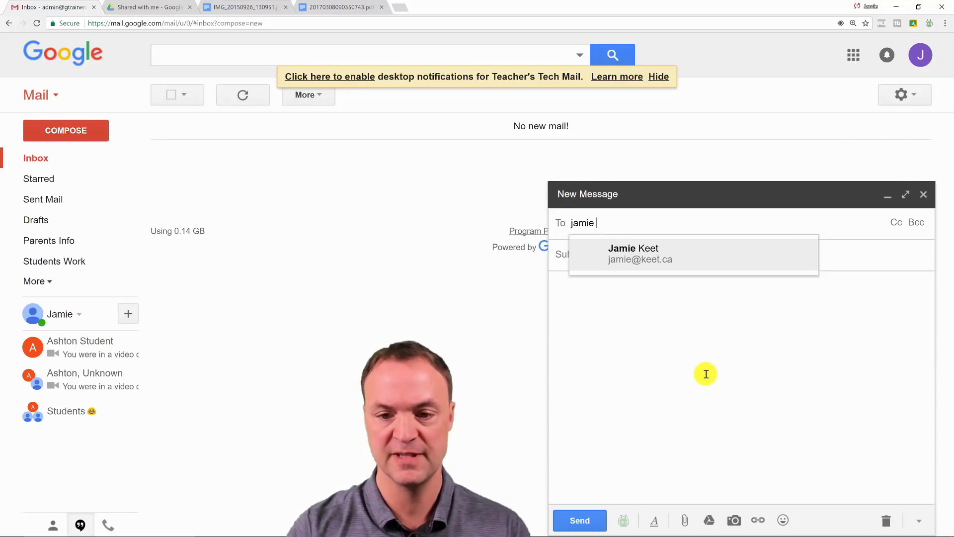
{"action": "left_click", "coordinate": [639, 262]}
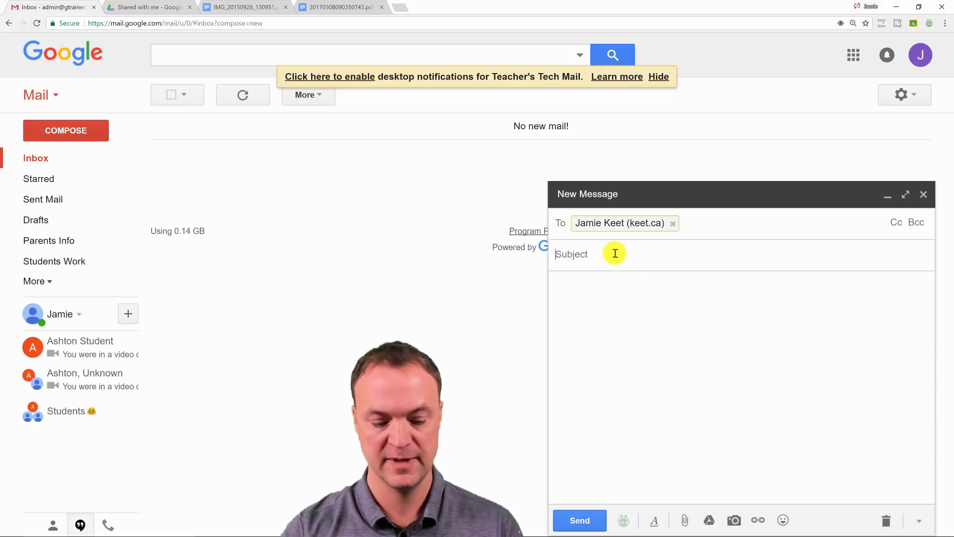
{"action": "left_click", "coordinate": [615, 254]}
{"action": "type", "text": "movie"}
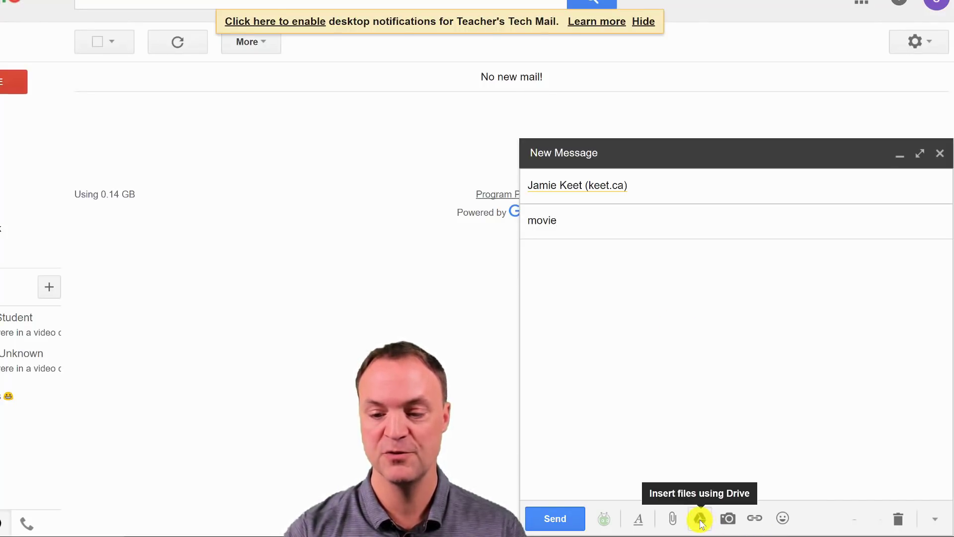
Step: Insert the video 170804_A_Lombok_021.mp4 from My Drive as a Drive link and send the message
{"action": "left_click", "coordinate": [700, 520]}
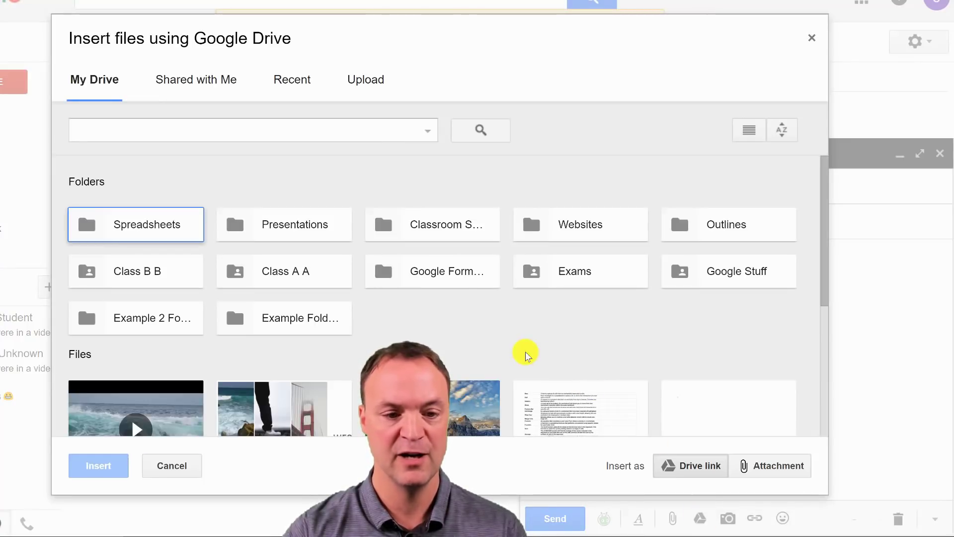
{"action": "scroll", "coordinate": [354, 340], "scroll_direction": "down", "scroll_amount": 2}
{"action": "left_click", "coordinate": [109, 323]}
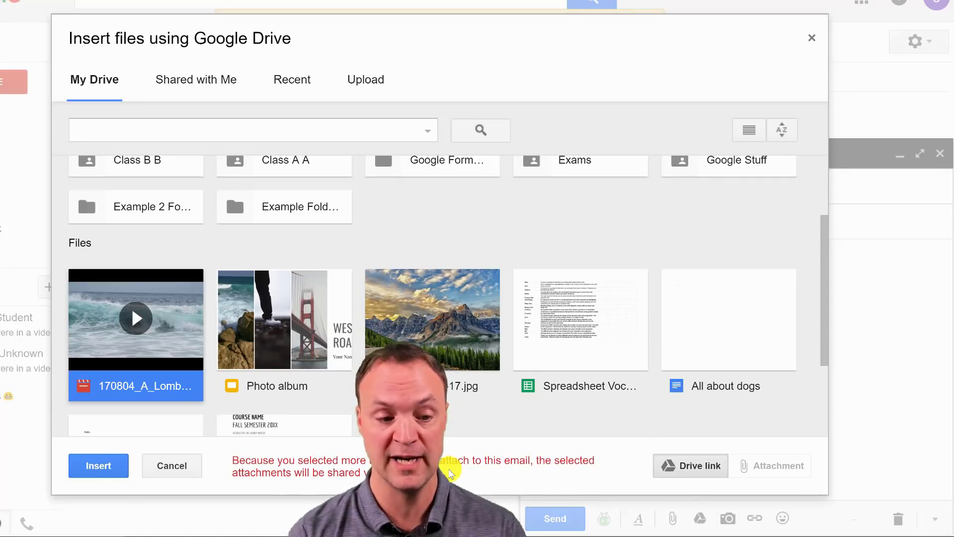
{"action": "left_click", "coordinate": [124, 465]}
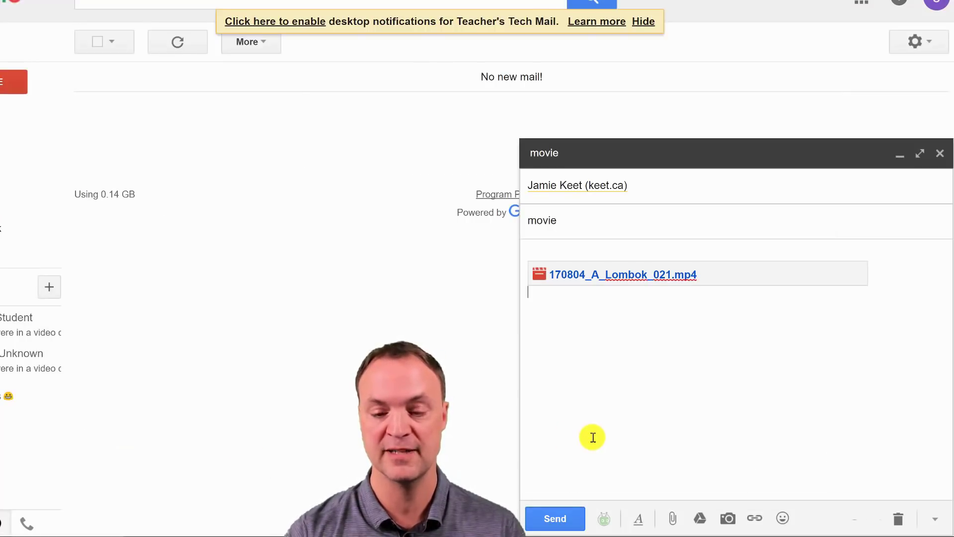
{"action": "left_click", "coordinate": [555, 523]}
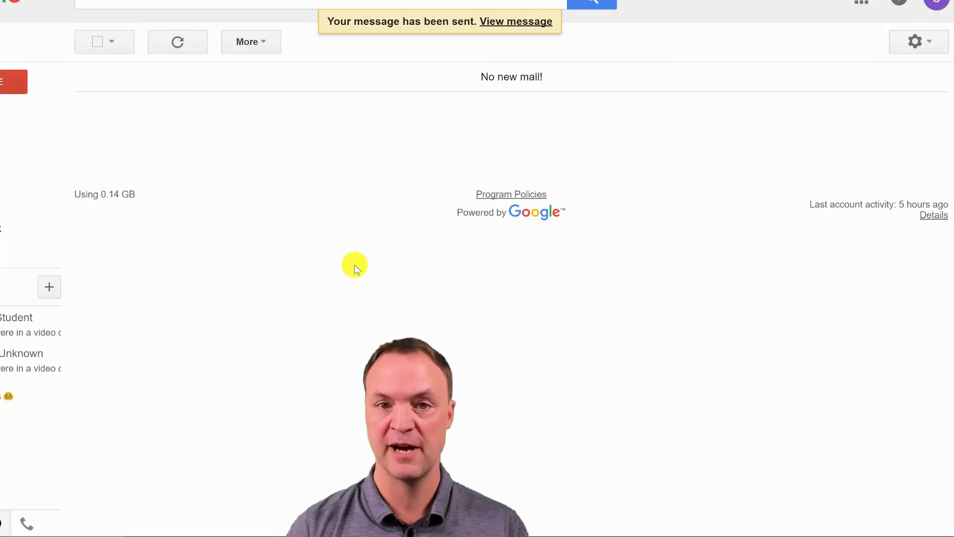
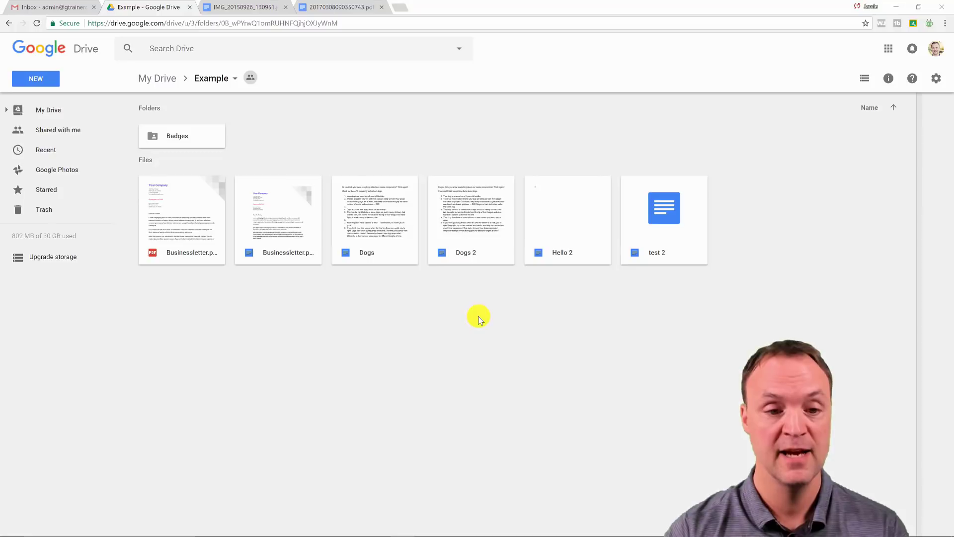
Step: Open the Dogs document from the Example folder in Google Drive and show its version history
{"action": "double_click", "coordinate": [374, 205]}
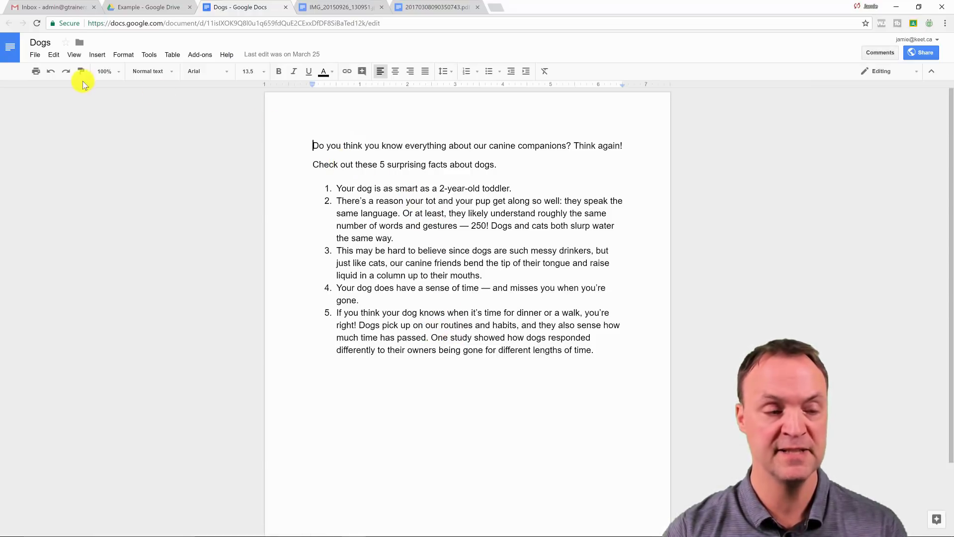
{"action": "left_click", "coordinate": [41, 59]}
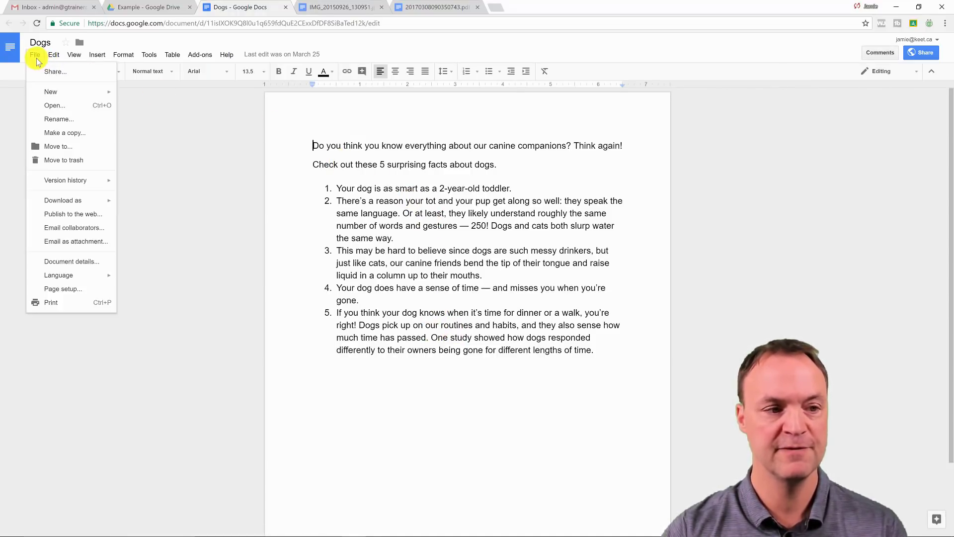
{"action": "mouse_move", "coordinate": [70, 182]}
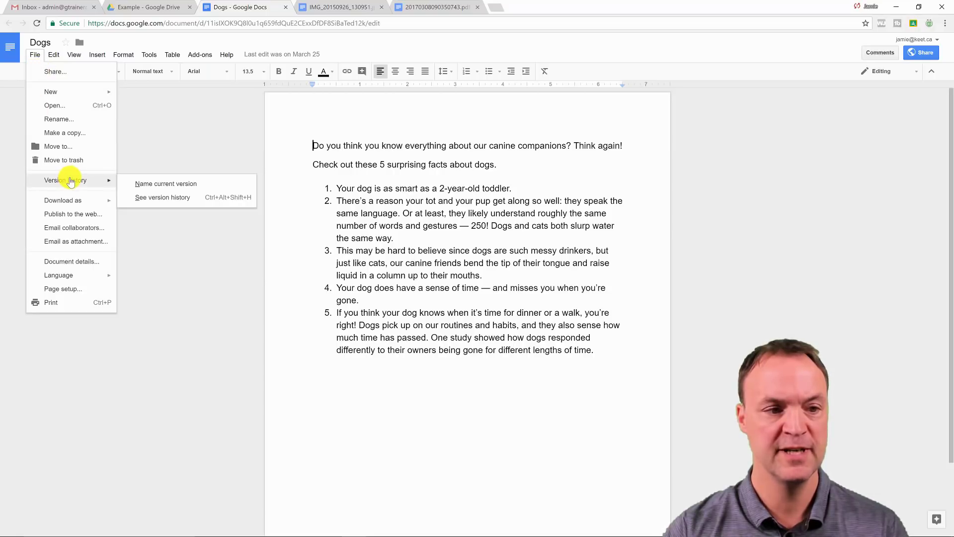
{"action": "left_click", "coordinate": [163, 198]}
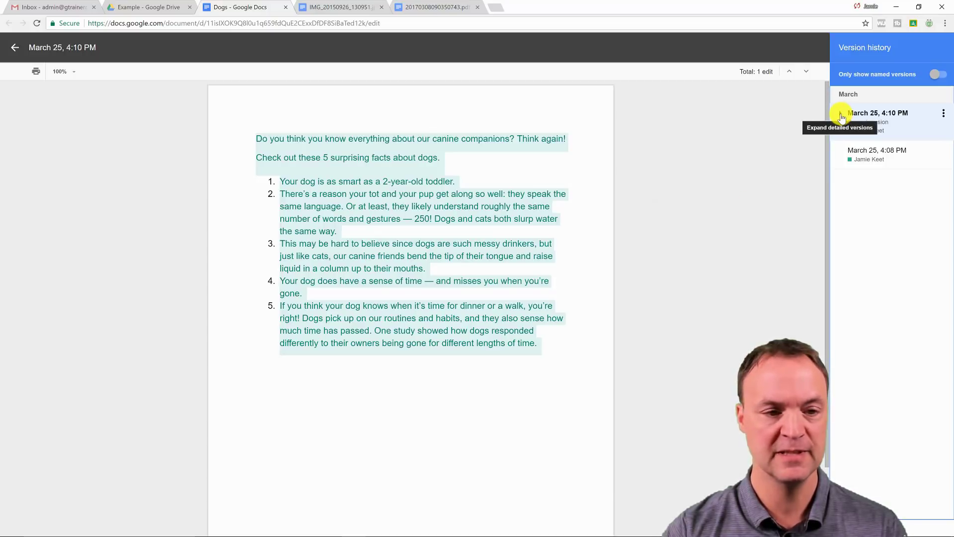
Step: Expand the detailed versions under March 25, 4:10 PM and examine the highlighted additions and struck-out deletions in the document
{"action": "left_click", "coordinate": [840, 114]}
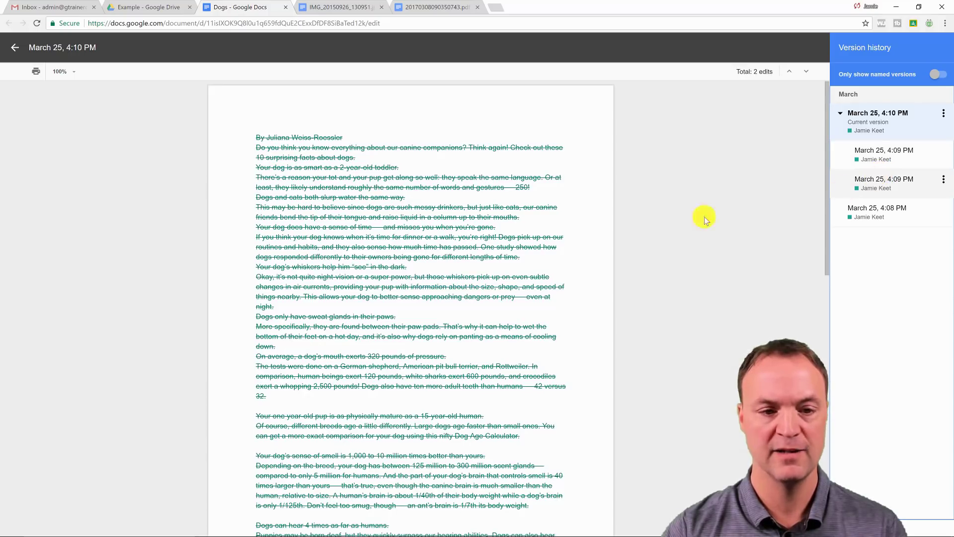
{"action": "scroll", "coordinate": [479, 234], "scroll_direction": "down", "scroll_amount": 8}
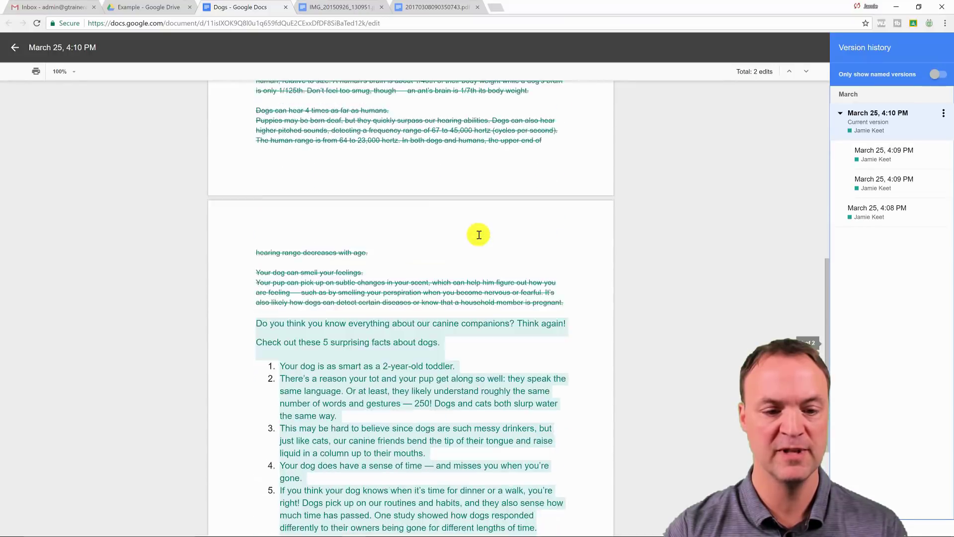
{"action": "scroll", "coordinate": [479, 236], "scroll_direction": "down", "scroll_amount": 2}
{"action": "scroll", "coordinate": [484, 238], "scroll_direction": "up", "scroll_amount": 5}
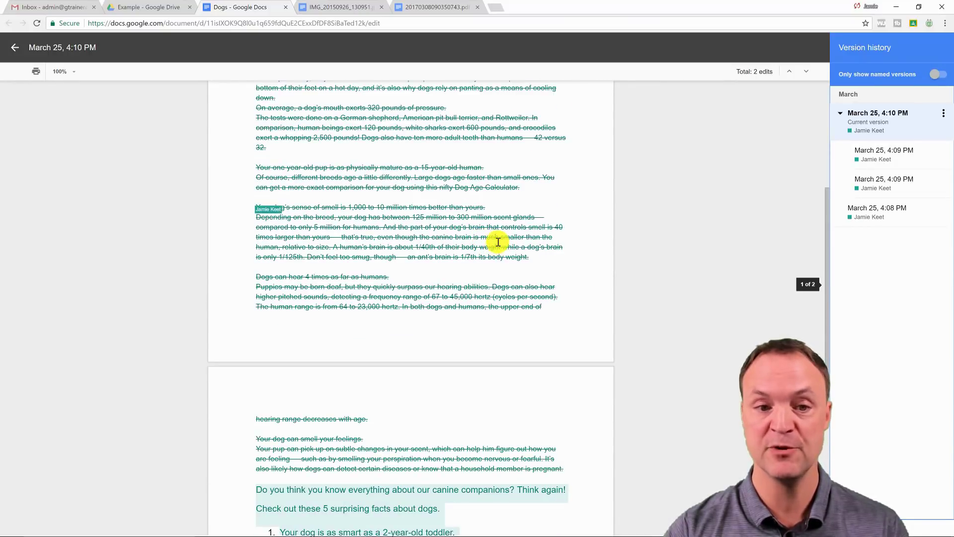
{"action": "scroll", "coordinate": [500, 244], "scroll_direction": "up", "scroll_amount": 5}
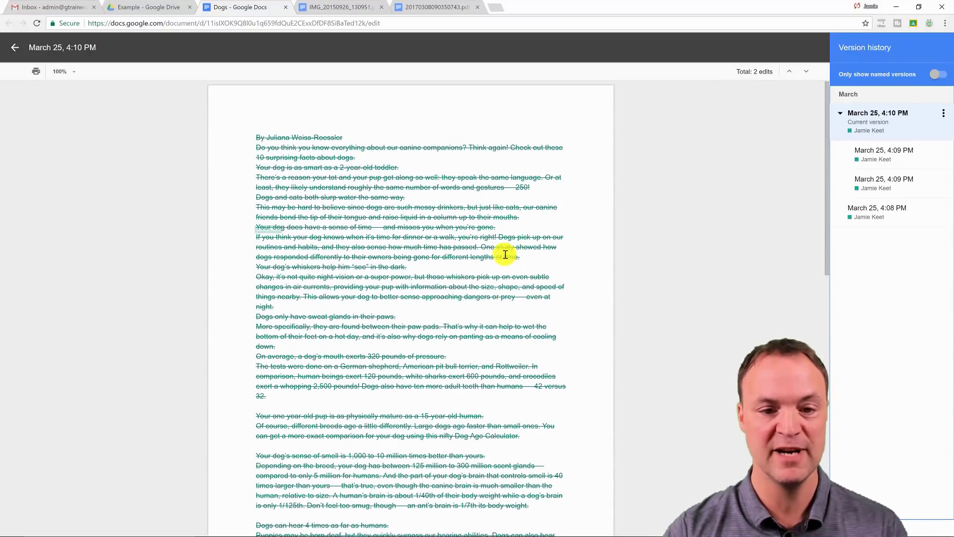
{"action": "scroll", "coordinate": [503, 252], "scroll_direction": "down", "scroll_amount": 4}
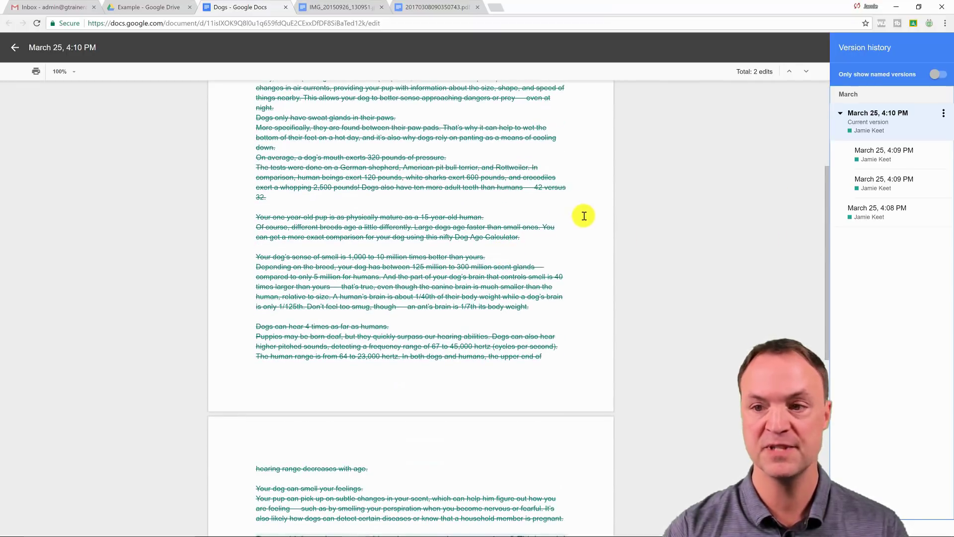
Step: View both March 25, 4:09 PM versions and the March 25, 4:08 PM version of the Dogs document
{"action": "left_click", "coordinate": [877, 159]}
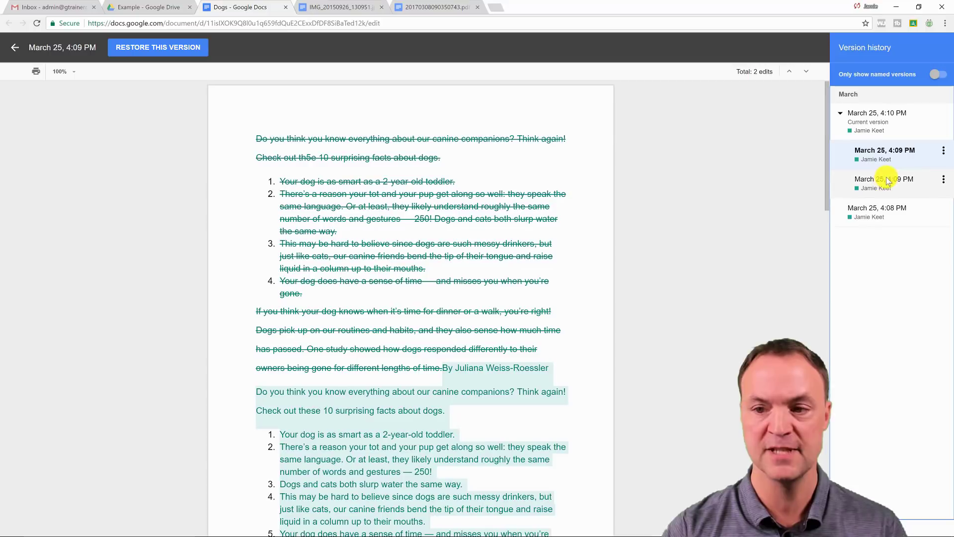
{"action": "left_click", "coordinate": [885, 182]}
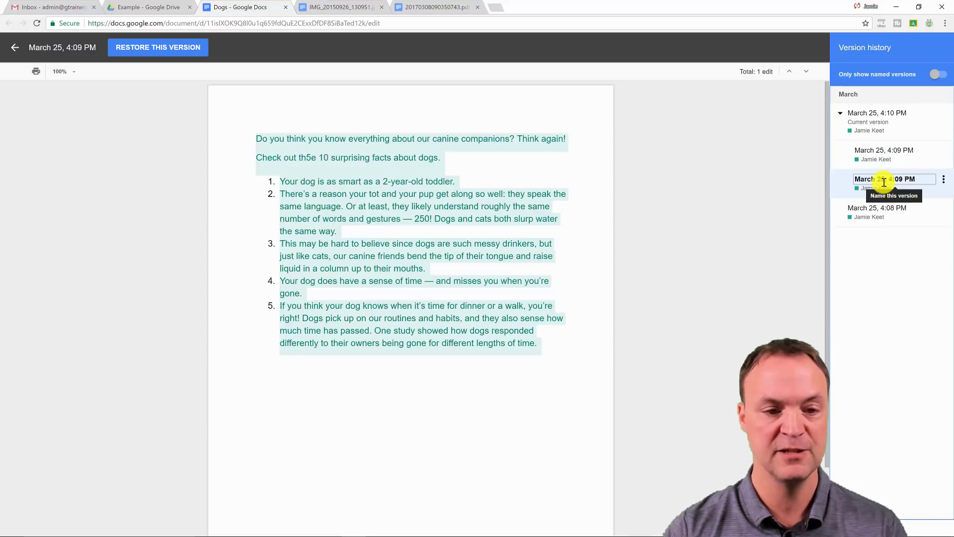
{"action": "left_click", "coordinate": [875, 220]}
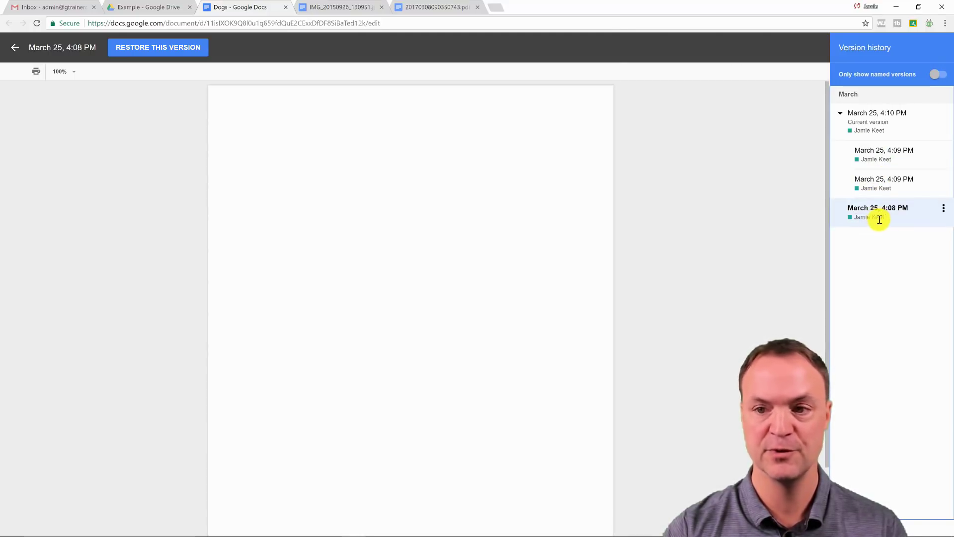
Step: Restore the Dogs document to the upper of the two March 25, 4:09 PM versions and look through the restored text
{"action": "left_click", "coordinate": [877, 151]}
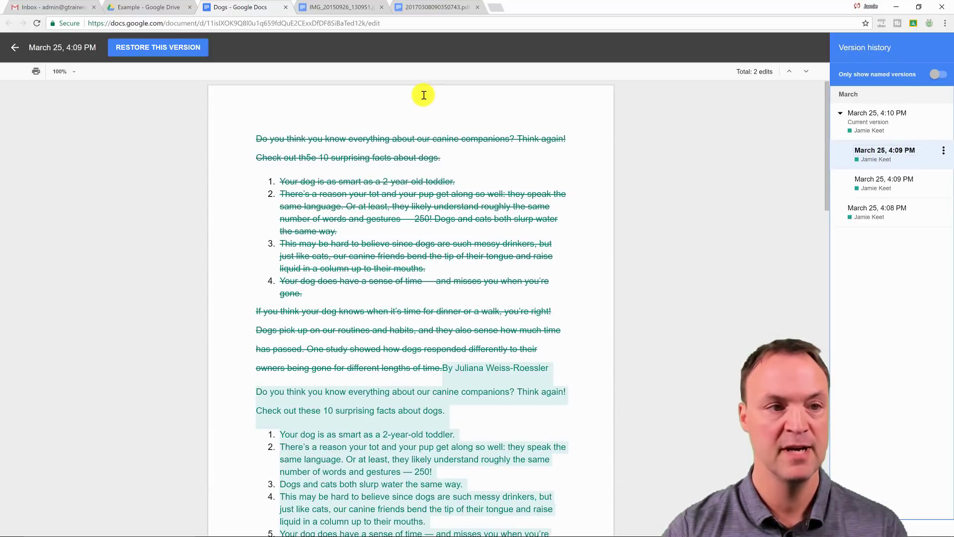
{"action": "left_click", "coordinate": [170, 51]}
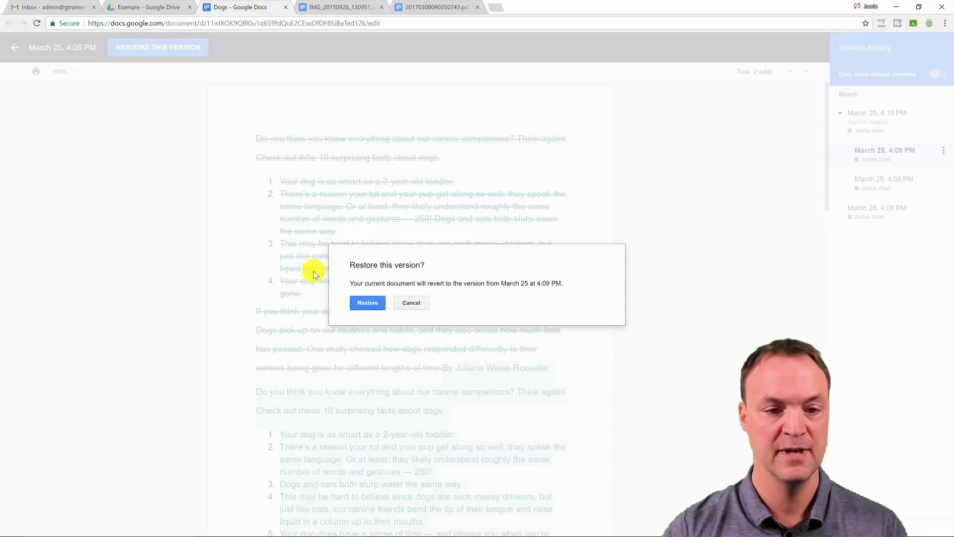
{"action": "left_click", "coordinate": [368, 305]}
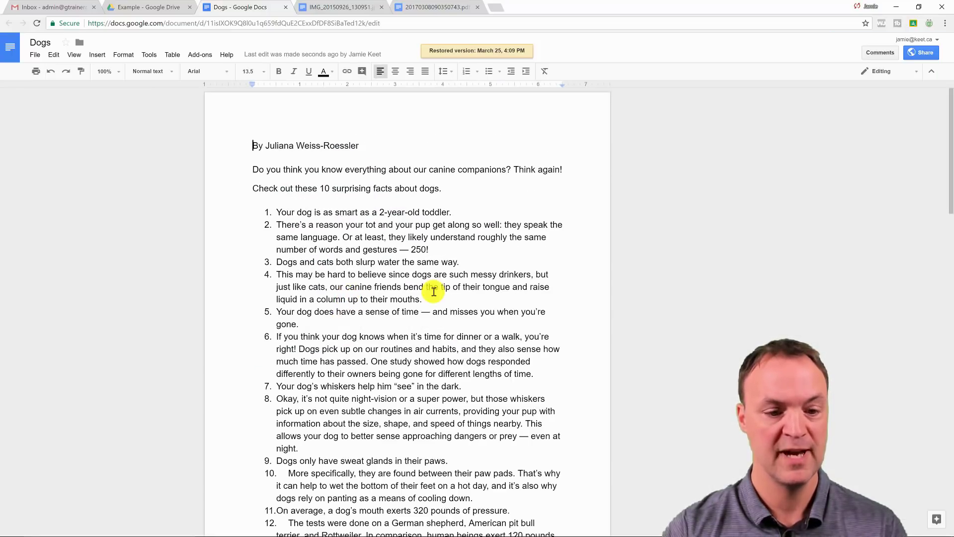
{"action": "scroll", "coordinate": [432, 292], "scroll_direction": "down", "scroll_amount": 8}
{"action": "scroll", "coordinate": [432, 292], "scroll_direction": "up", "scroll_amount": 8}
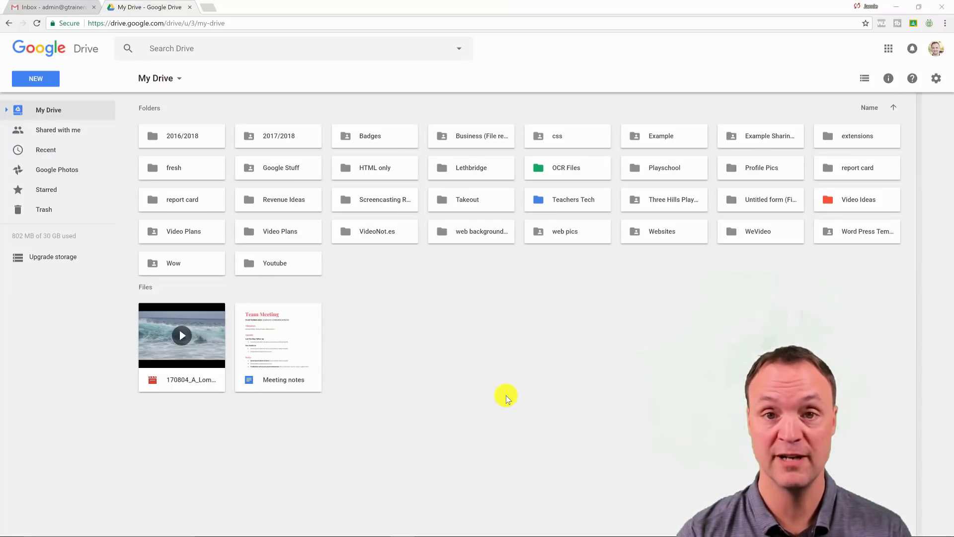
Step: Create a blank Google Docs document from My Drive and open its voice typing tool
{"action": "left_click", "coordinate": [30, 77]}
{"action": "left_click", "coordinate": [61, 170]}
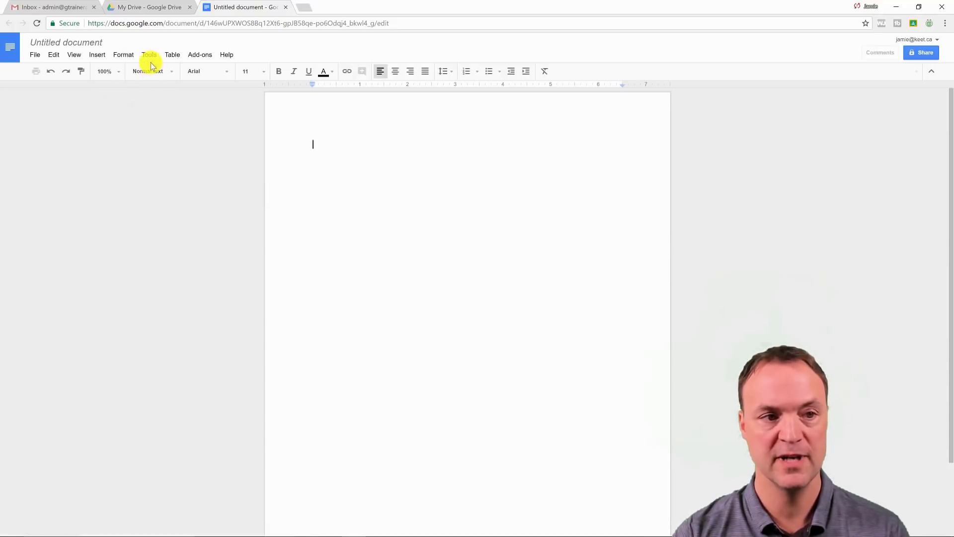
{"action": "left_click", "coordinate": [149, 53]}
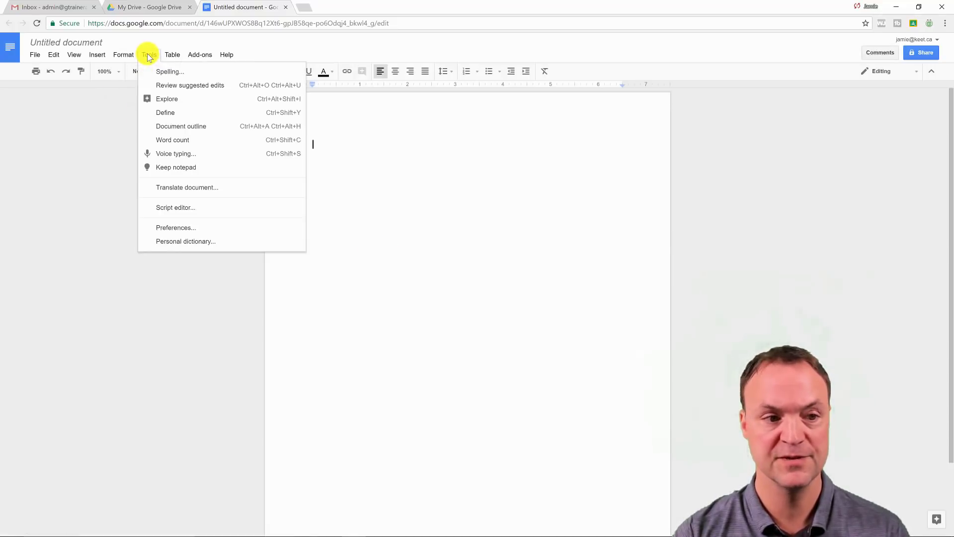
{"action": "left_click", "coordinate": [178, 155]}
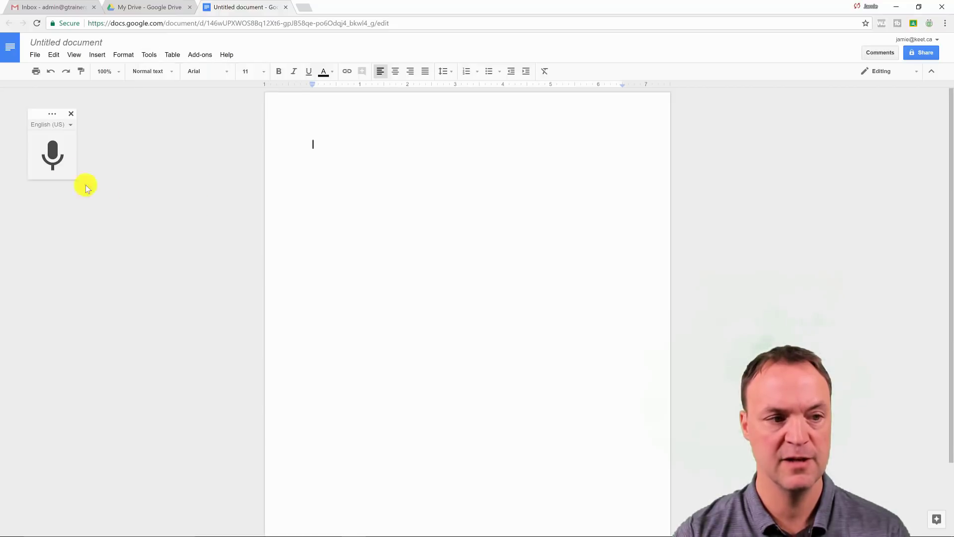
Step: Dictate "So when I click on this all I have to do is this to speak. I hope everyone is having a great day!" and close the document
{"action": "left_click", "coordinate": [53, 162]}
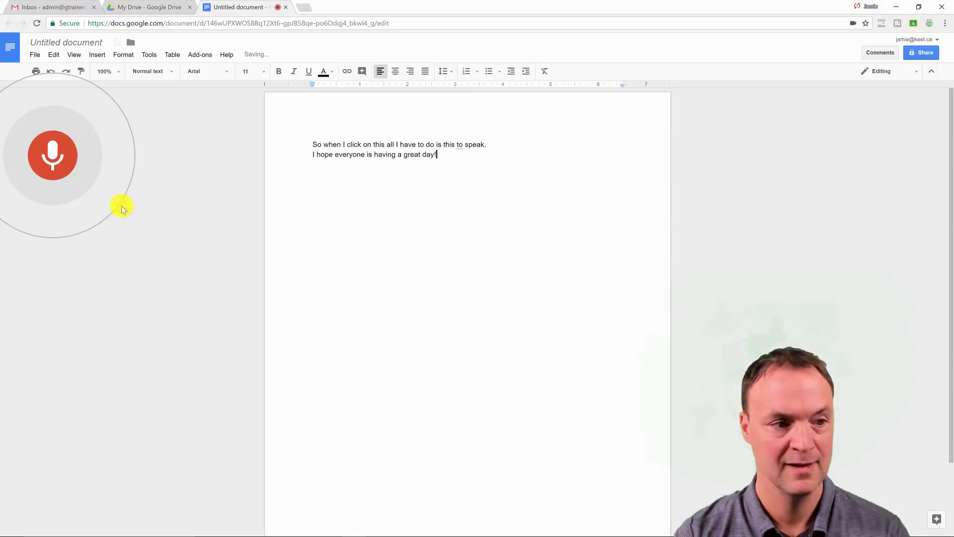
{"action": "left_click", "coordinate": [52, 158]}
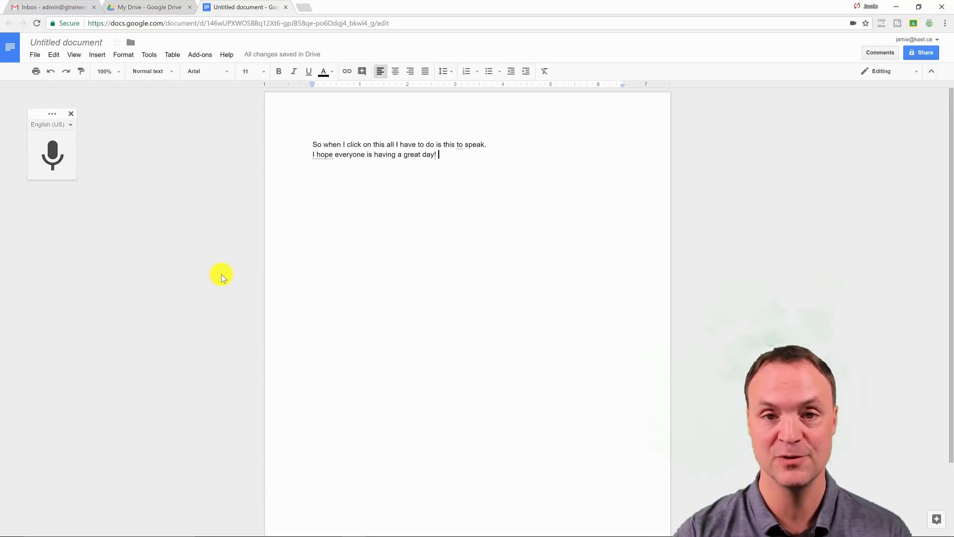
{"action": "key", "text": "ctrl+w"}
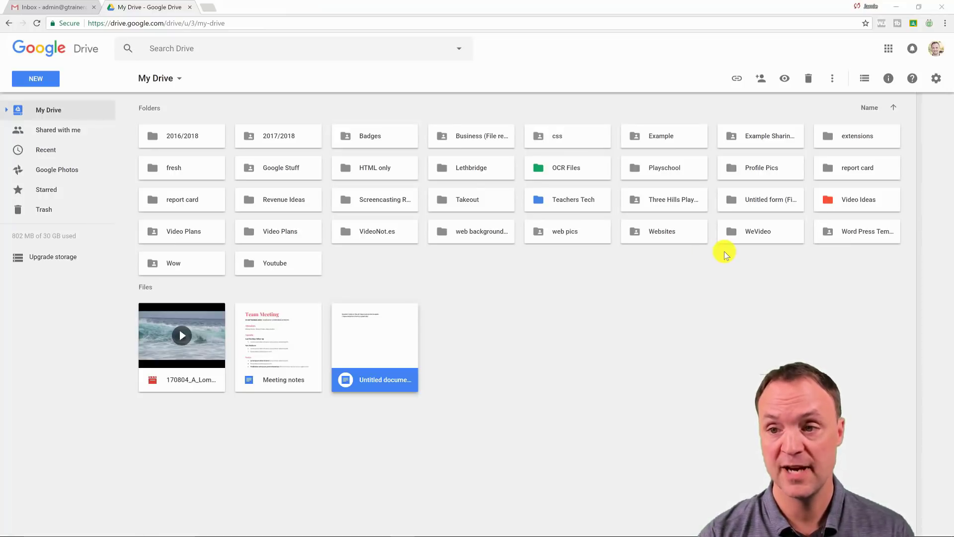
Step: Open Google Forms from Drive and browse the general template gallery's Work, Personal and Education form templates
{"action": "left_click", "coordinate": [888, 49]}
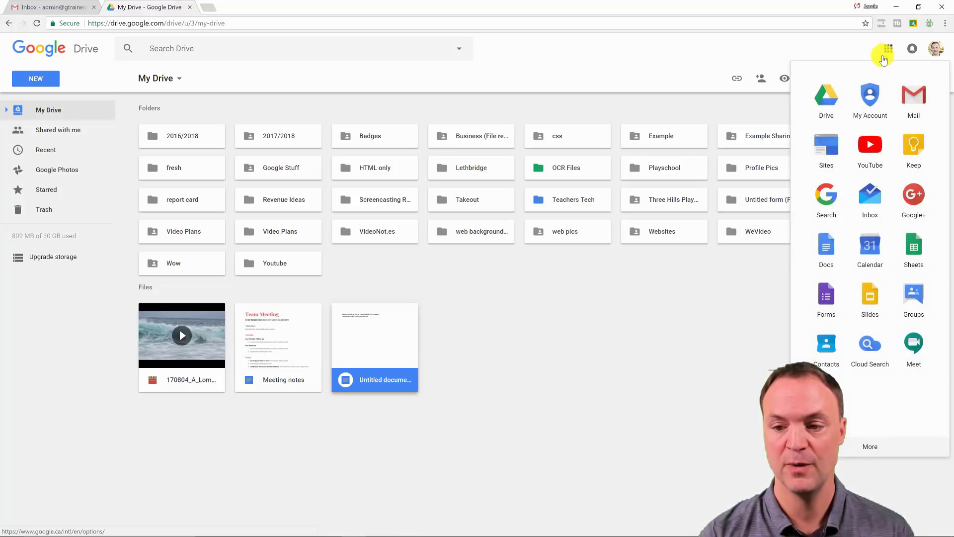
{"action": "left_click", "coordinate": [827, 307]}
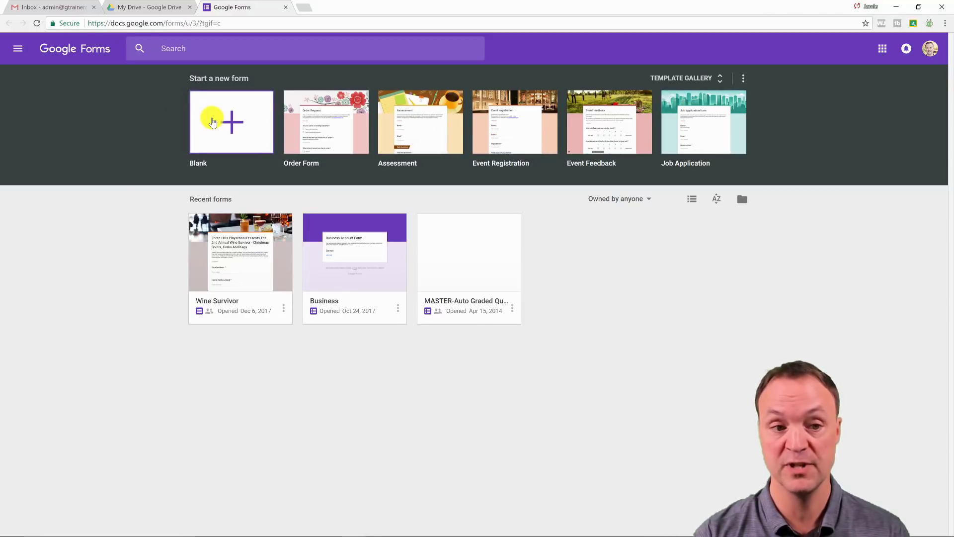
{"action": "left_click", "coordinate": [695, 79]}
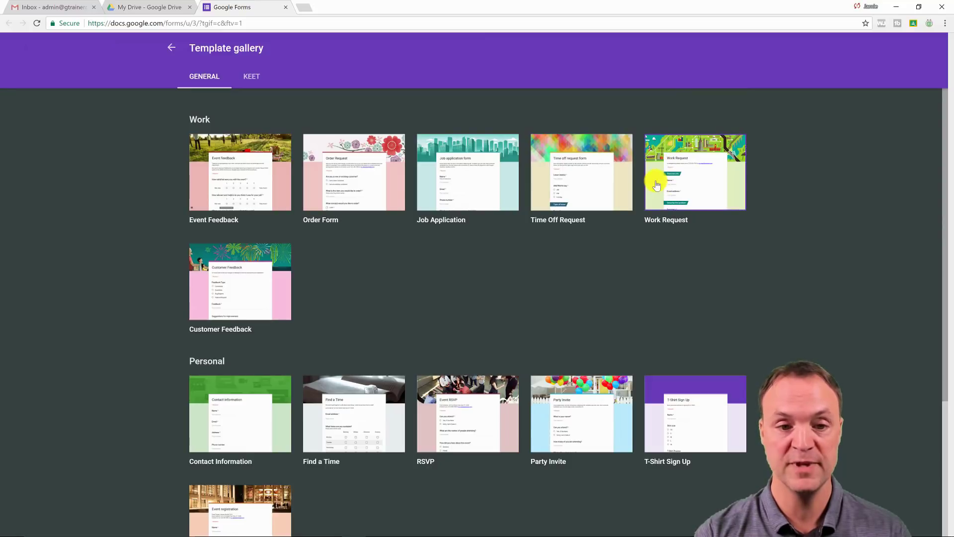
{"action": "scroll", "coordinate": [530, 296], "scroll_direction": "down", "scroll_amount": 2}
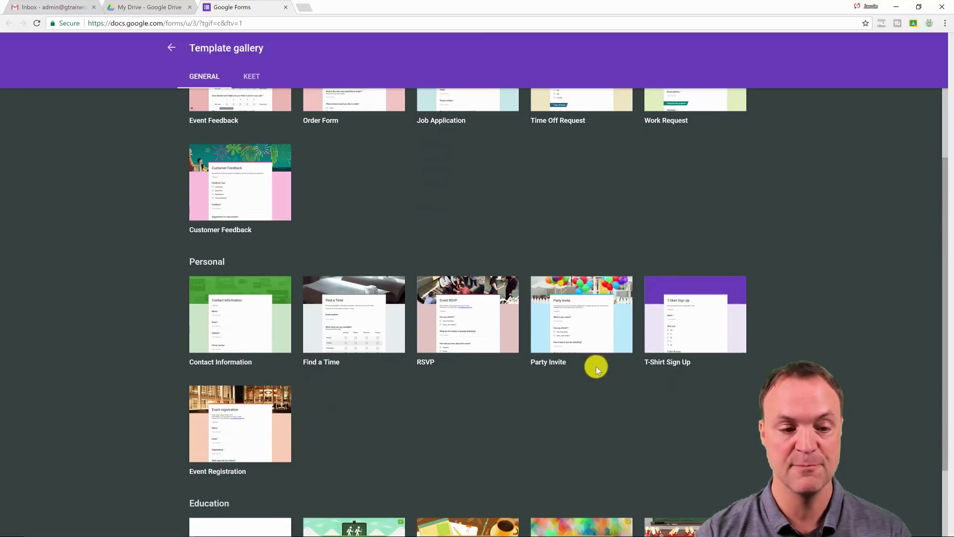
{"action": "scroll", "coordinate": [558, 381], "scroll_direction": "down", "scroll_amount": 2}
{"action": "scroll", "coordinate": [558, 378], "scroll_direction": "up", "scroll_amount": 3}
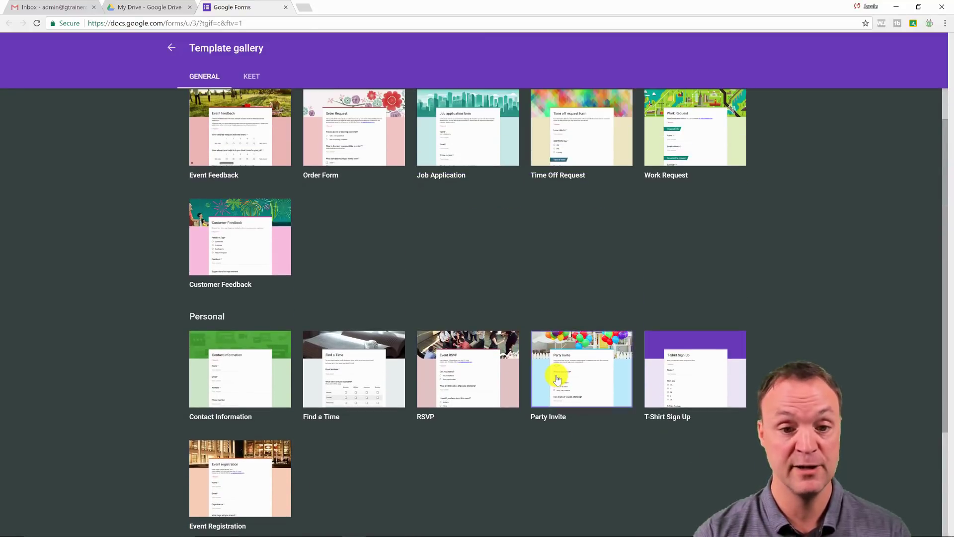
{"action": "scroll", "coordinate": [553, 375], "scroll_direction": "up", "scroll_amount": 1}
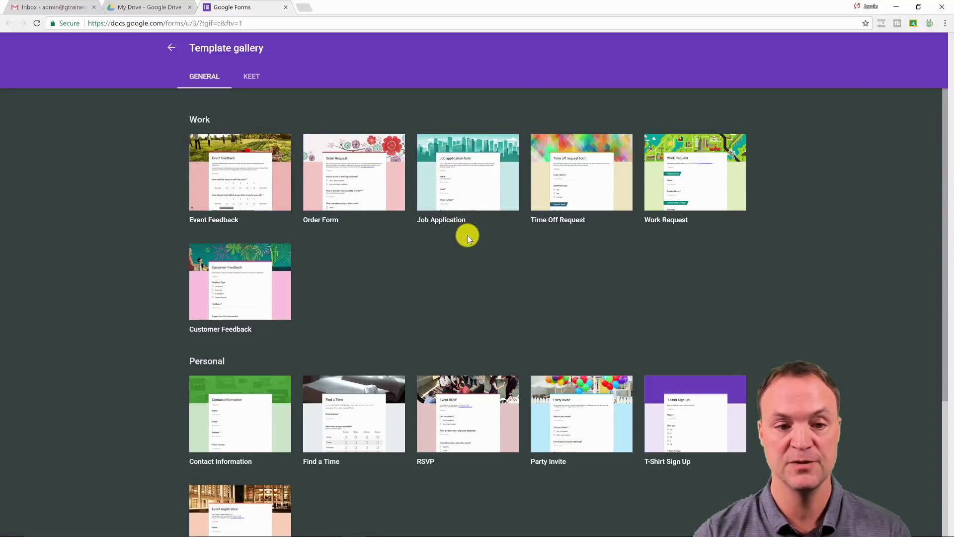
Step: Create a form from the Order Form template and change its theme color to green
{"action": "left_click", "coordinate": [382, 204]}
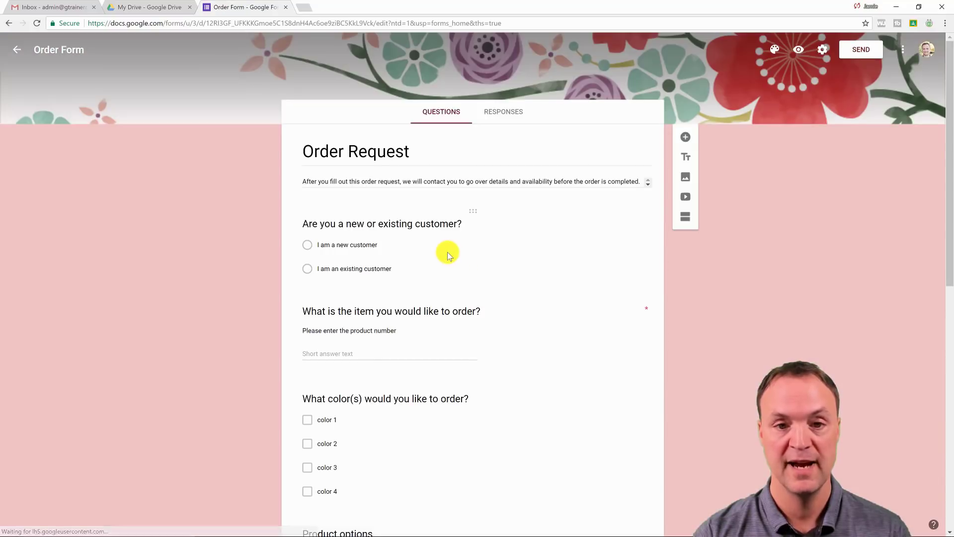
{"action": "left_click", "coordinate": [775, 49]}
{"action": "left_click", "coordinate": [811, 153]}
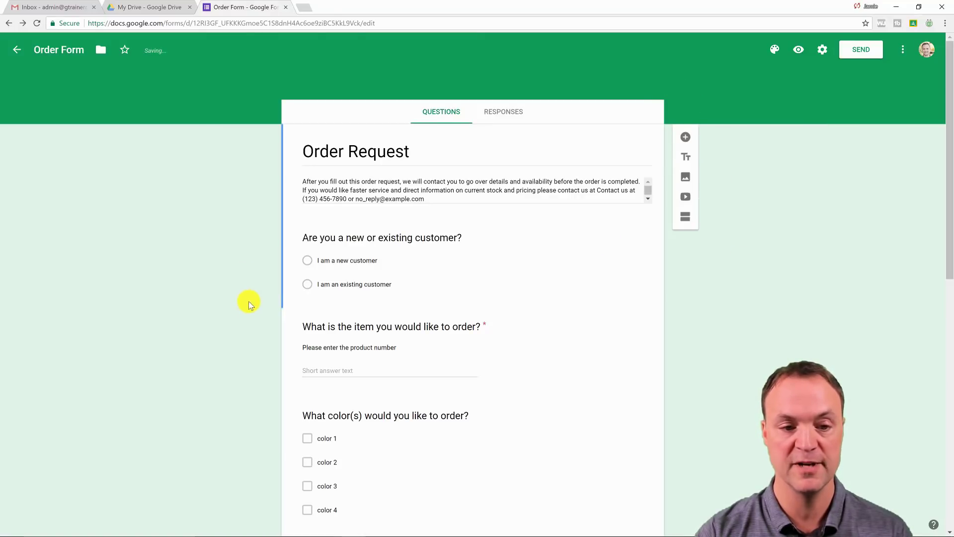
Step: View the available question types for the "Are you a new or existing customer?" question without changing its type
{"action": "left_click", "coordinate": [369, 240]}
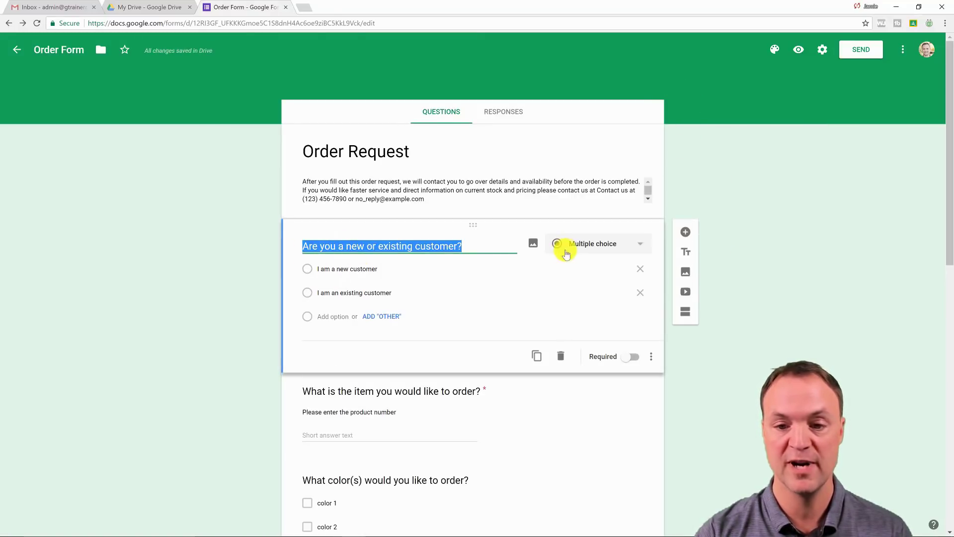
{"action": "left_click", "coordinate": [637, 245]}
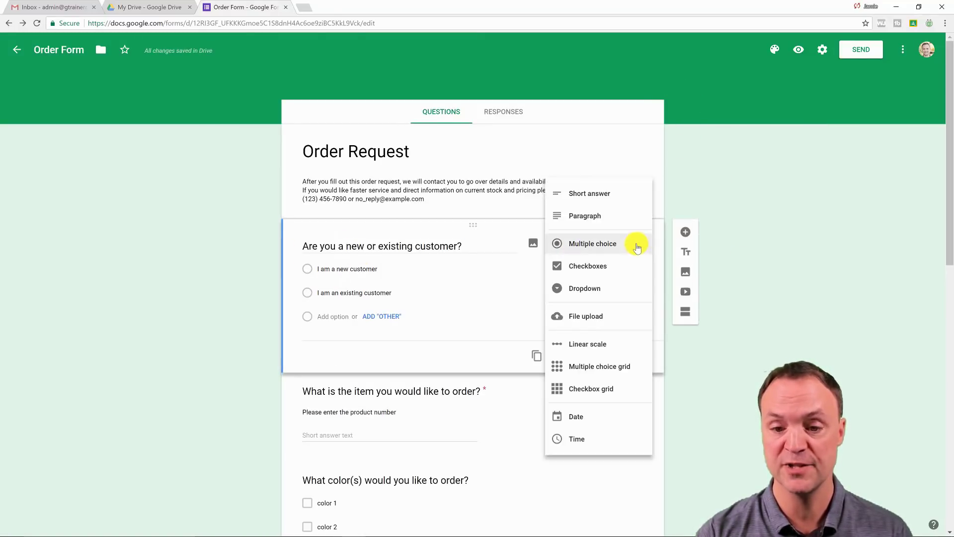
{"action": "left_click", "coordinate": [801, 326]}
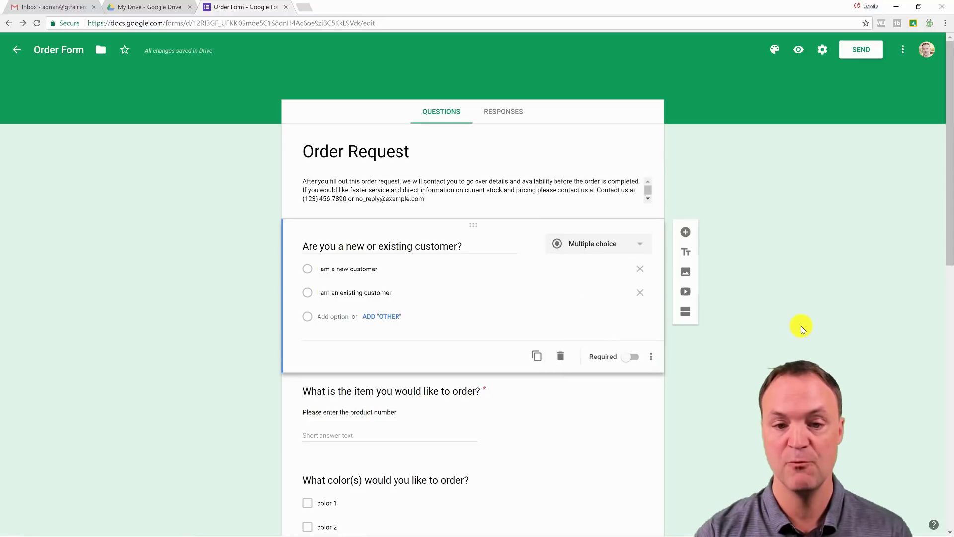
Step: View the order form's email, link and embed HTML sending options, and close them without sending
{"action": "left_click", "coordinate": [856, 55]}
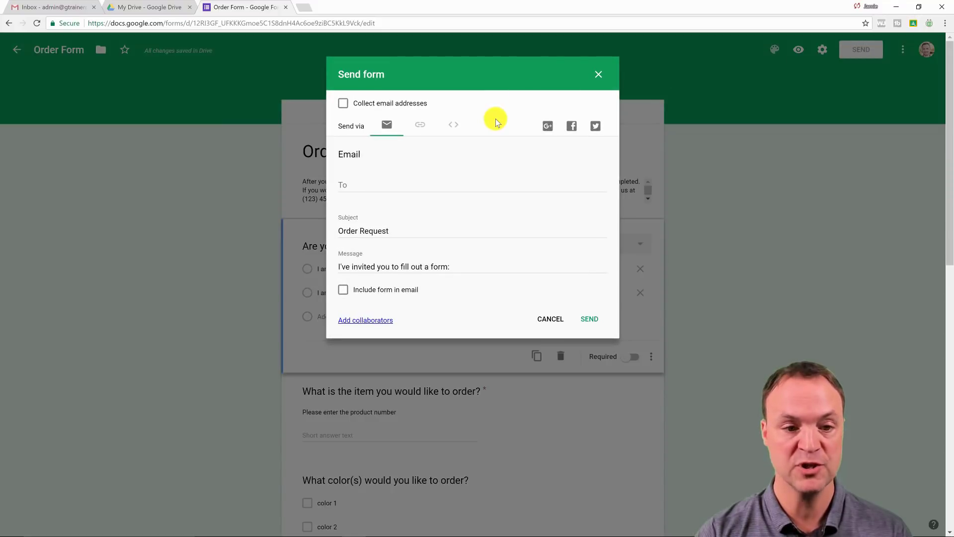
{"action": "left_click", "coordinate": [420, 125]}
{"action": "left_click", "coordinate": [454, 125]}
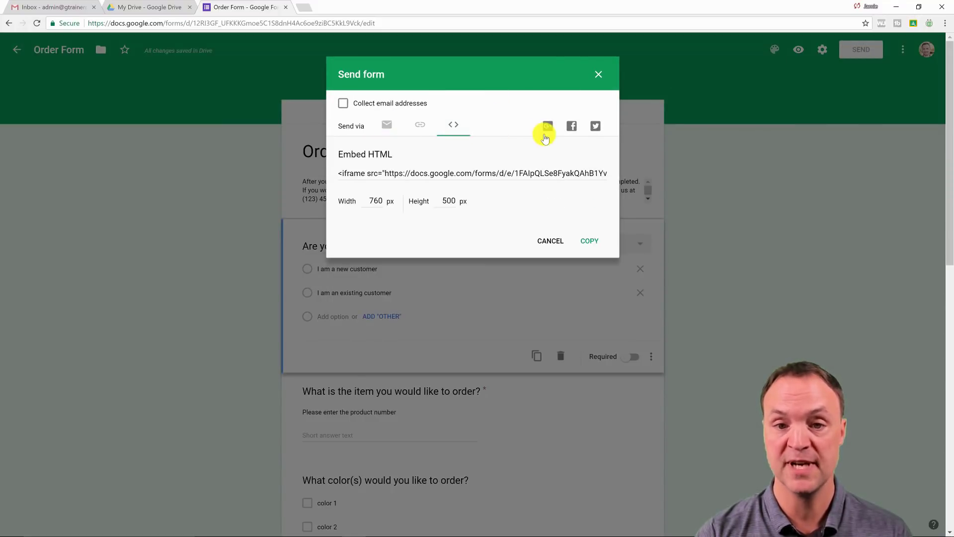
{"action": "left_click", "coordinate": [599, 74]}
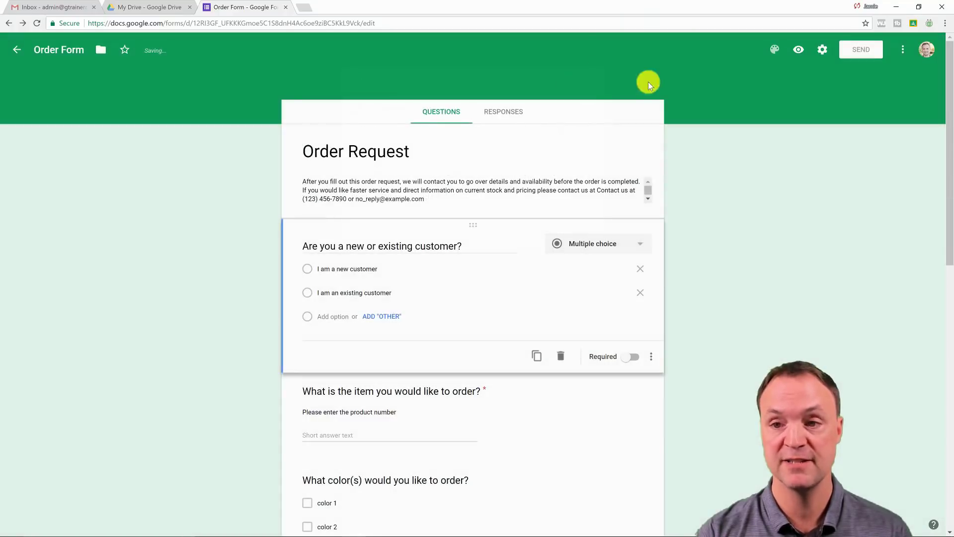
Step: Examine the order form's general and quiz settings, and leave them without saving
{"action": "left_click", "coordinate": [817, 58]}
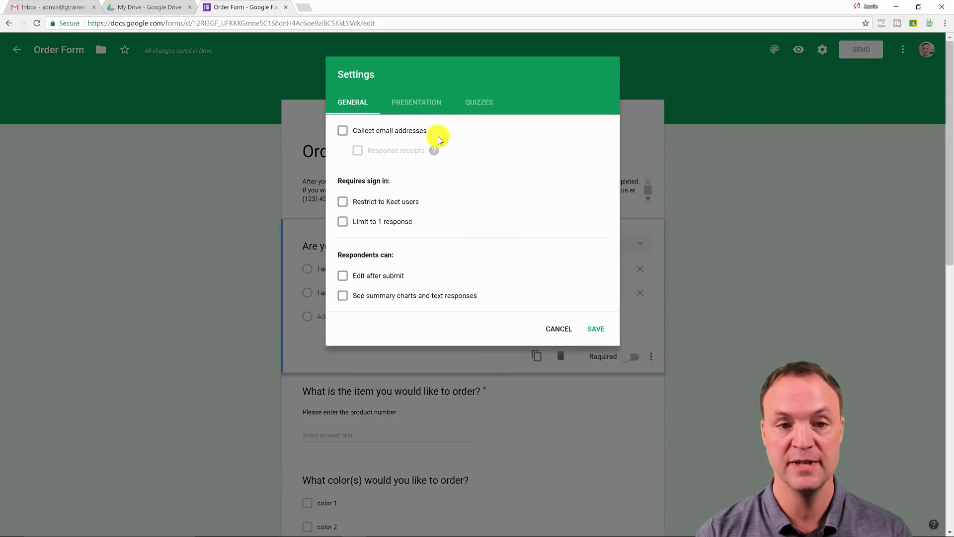
{"action": "left_click", "coordinate": [478, 103]}
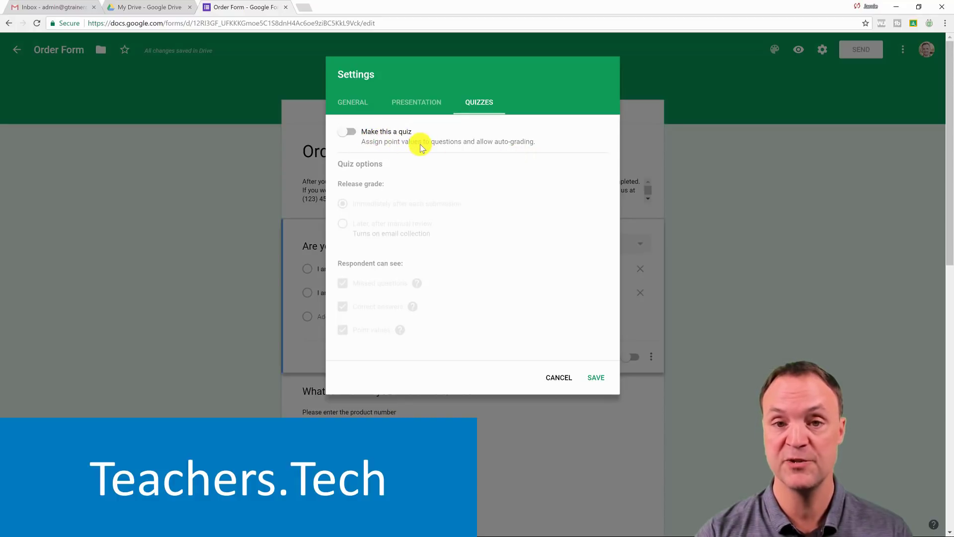
{"action": "left_click", "coordinate": [560, 378]}
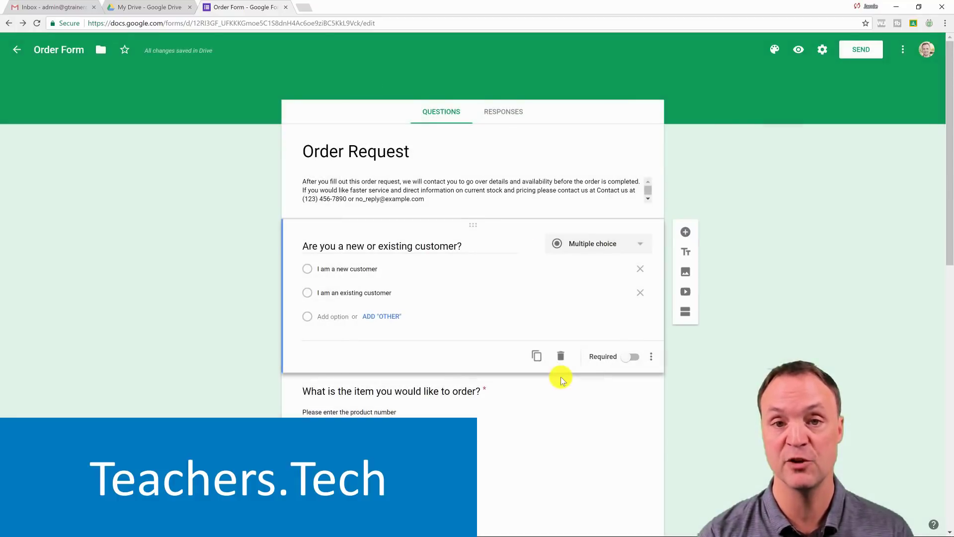